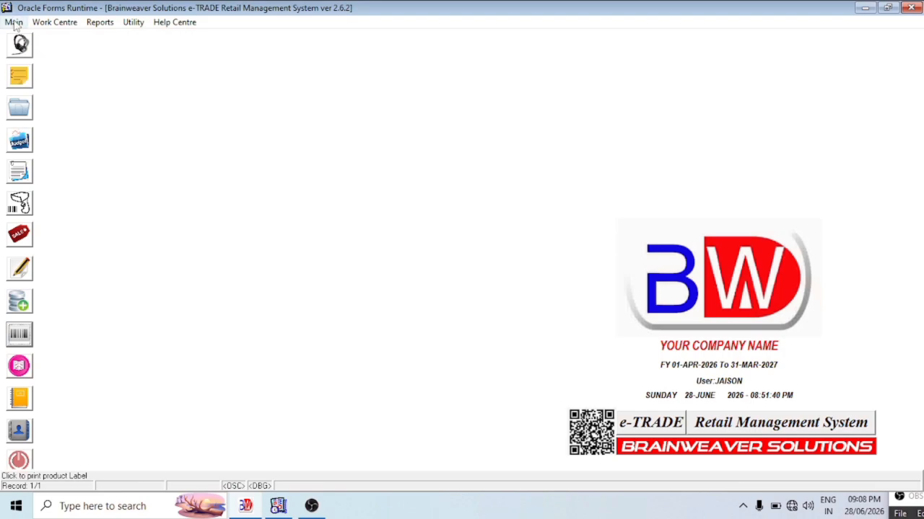
# Open the form for creating a new item
pyautogui.click(14, 22)
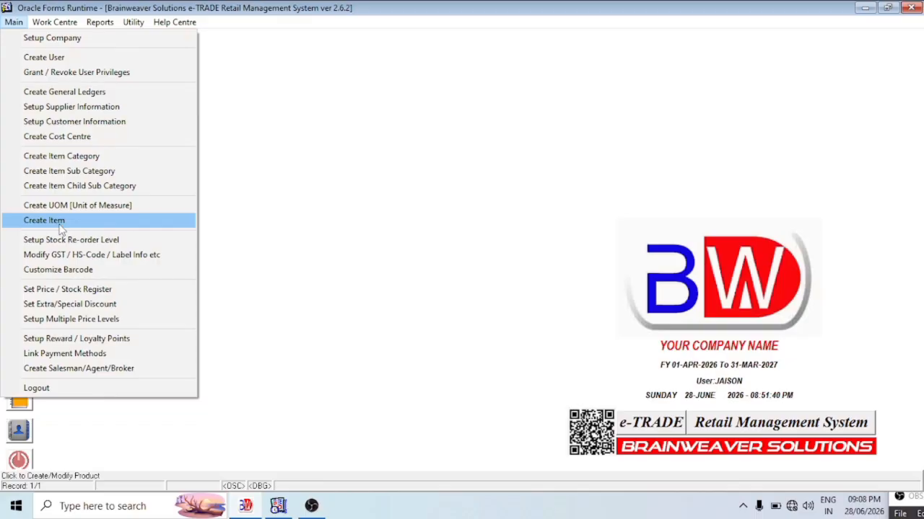
pyautogui.click(384, 221)
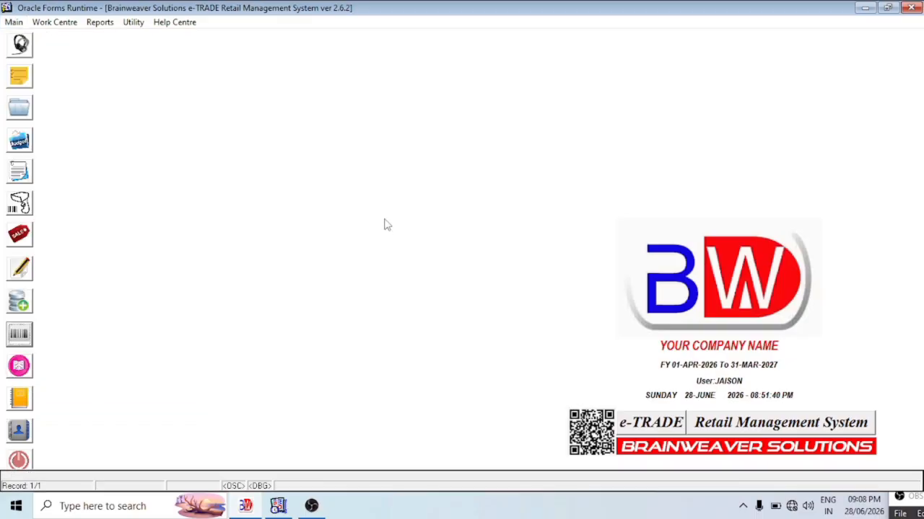
pyautogui.rightClick(146, 145)
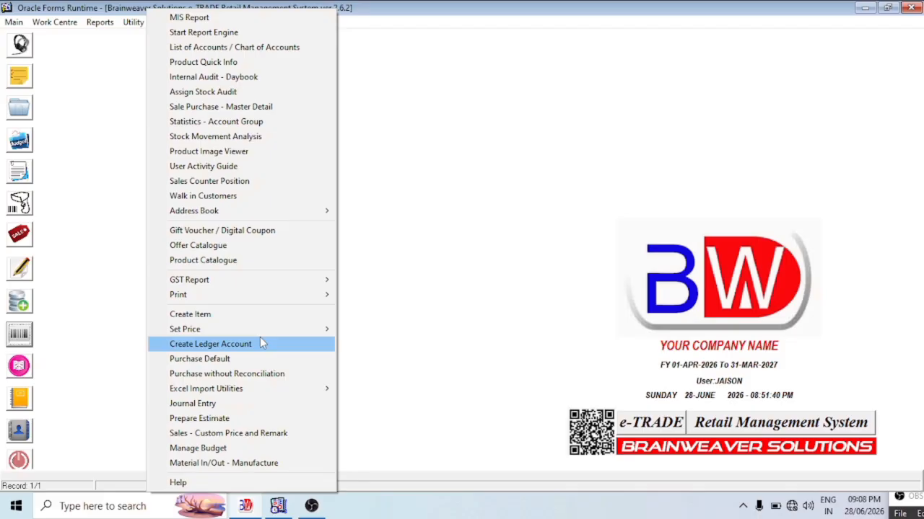
pyautogui.click(206, 315)
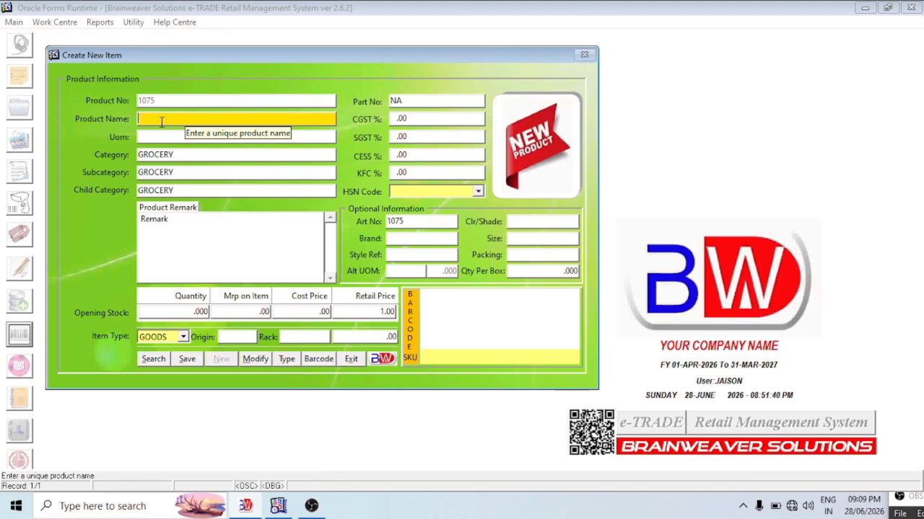
# Enter CHURIDHAR 3PCS SET as the product name and choose NOS as its unit of measure
pyautogui.write('CHURI')
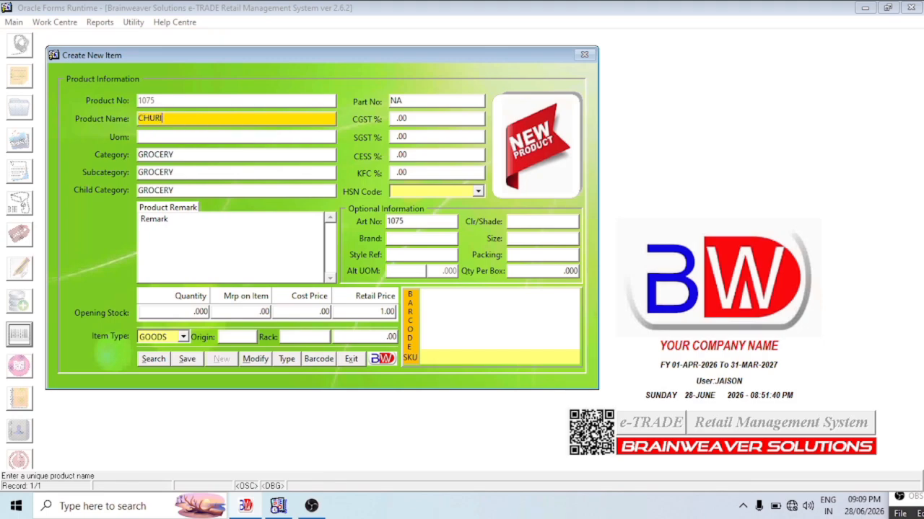
pyautogui.write('DHAR 3PCS SET')
pyautogui.press('Return')
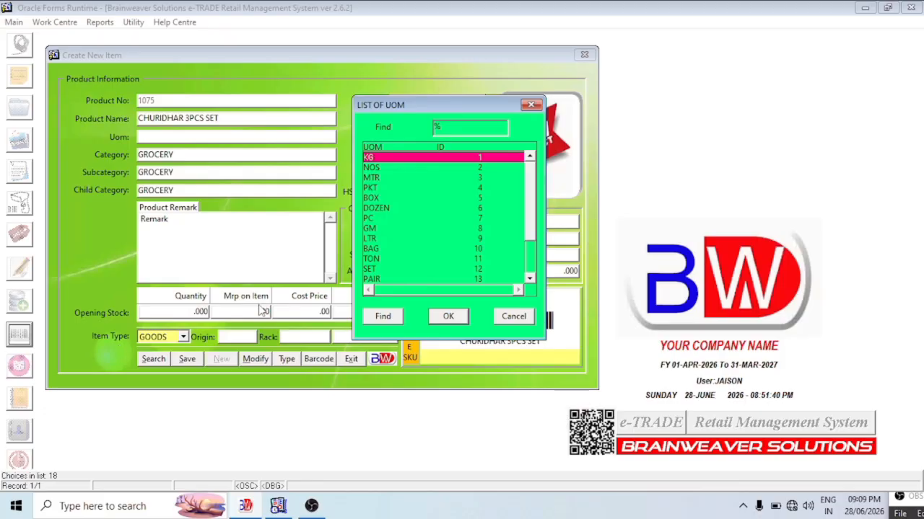
pyautogui.click(384, 169)
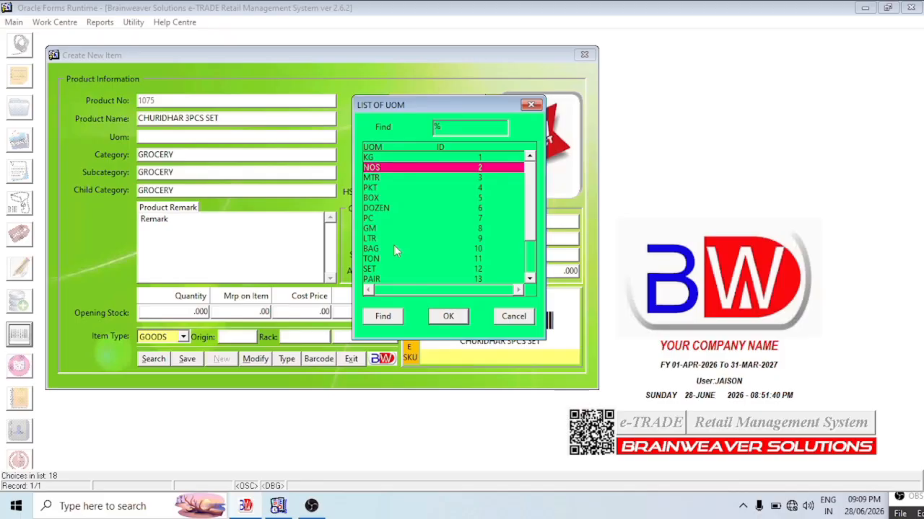
pyautogui.press('Return')
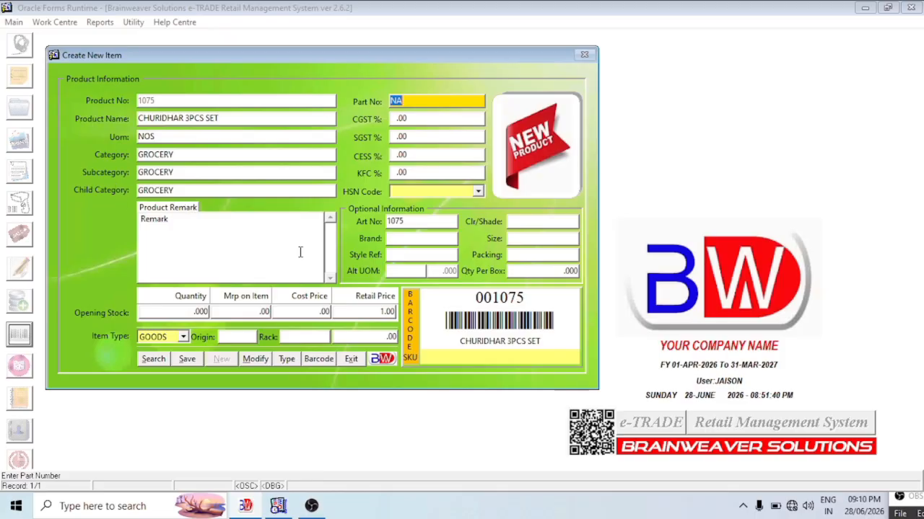
# Change the product's category to GARMENTS
pyautogui.click(175, 173)
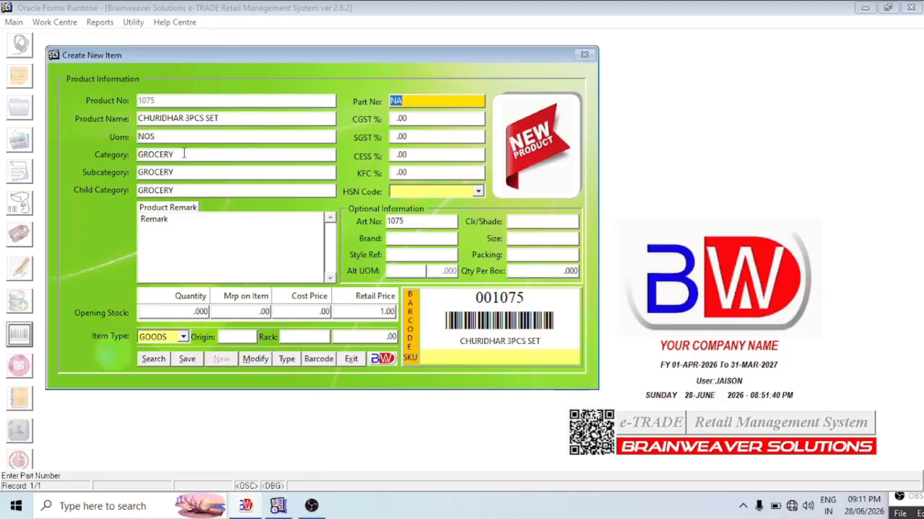
pyautogui.doubleClick(176, 154)
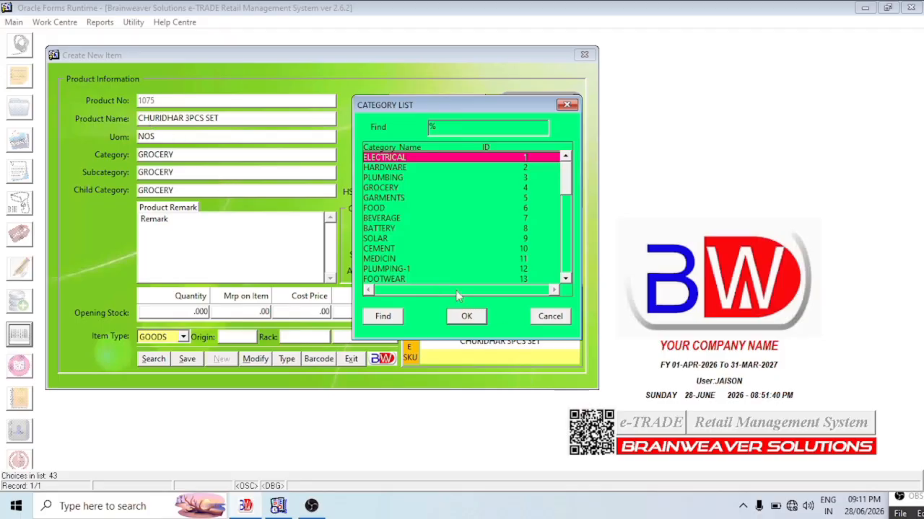
pyautogui.write('g')
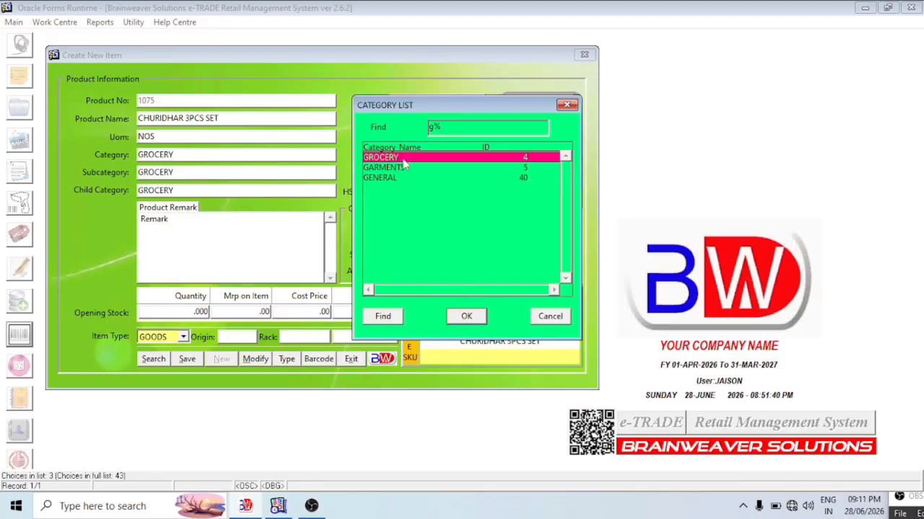
pyautogui.doubleClick(396, 168)
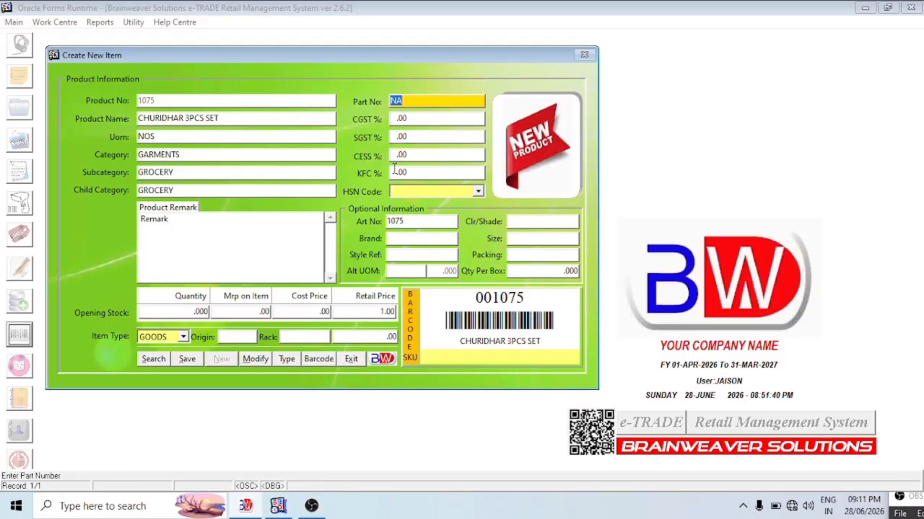
# Change the product's subcategory and child category to GARMENTS
pyautogui.doubleClick(171, 173)
pyautogui.write('g%')
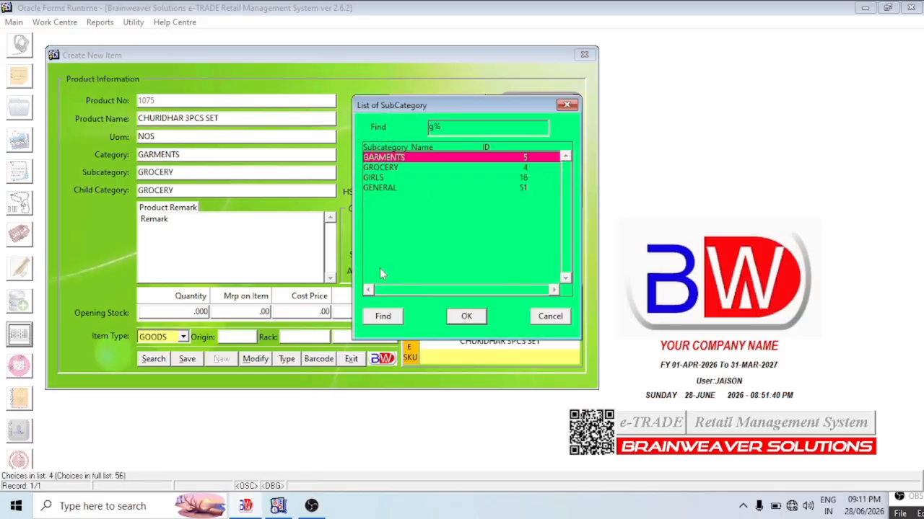
pyautogui.click(465, 316)
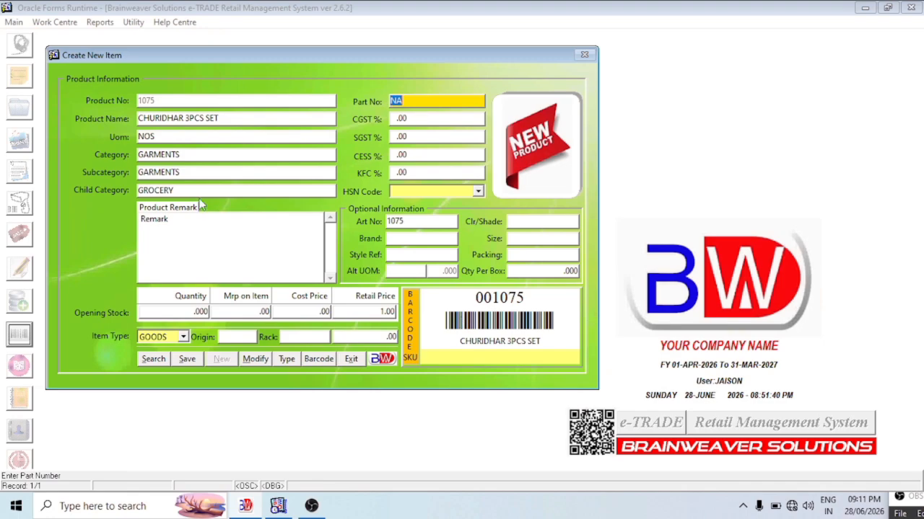
pyautogui.doubleClick(169, 191)
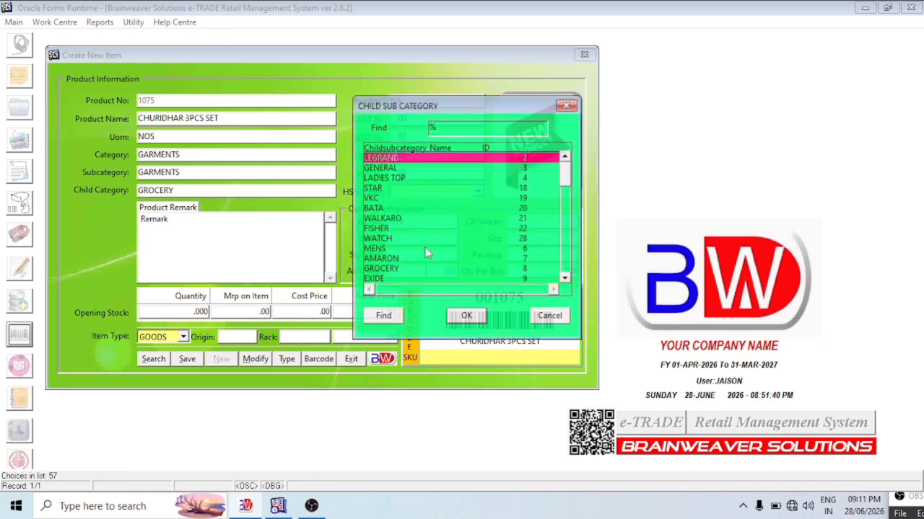
pyautogui.write('gaRMENTS')
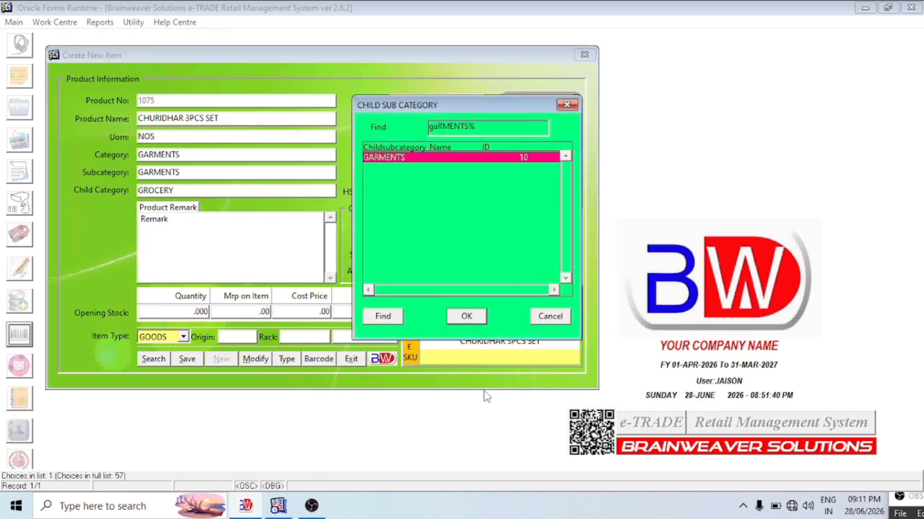
pyautogui.click(468, 318)
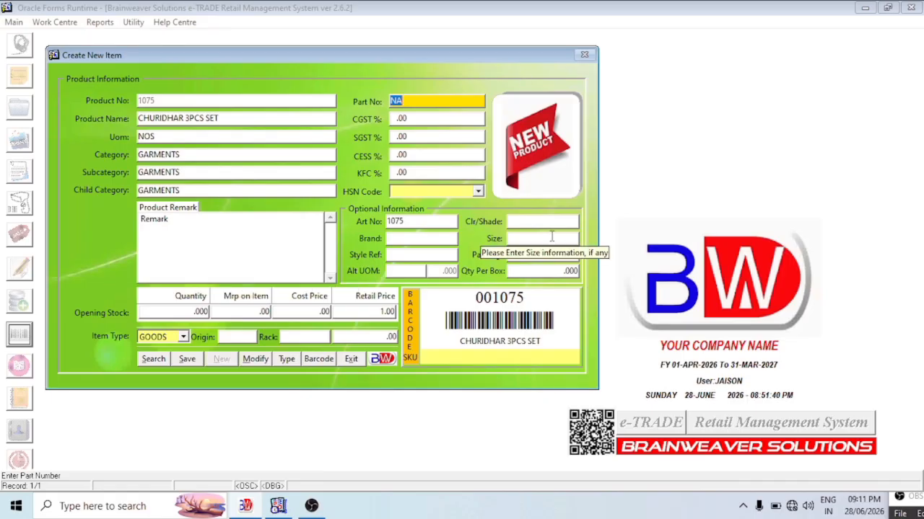
# Set the product's CGST to 2.5% and accept the matching 2.50% SGST, keeping the default CESS and KFC rates
pyautogui.press('Tab')
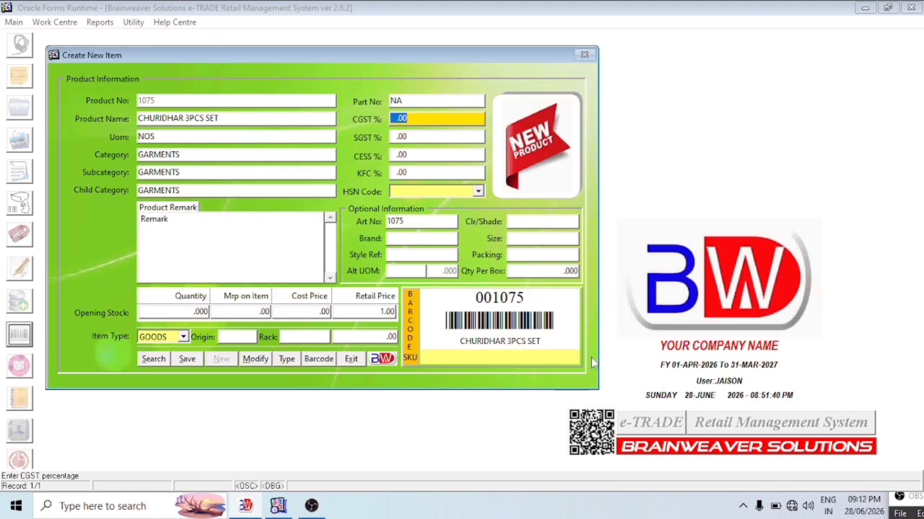
pyautogui.write('2.5')
pyautogui.press('Return')
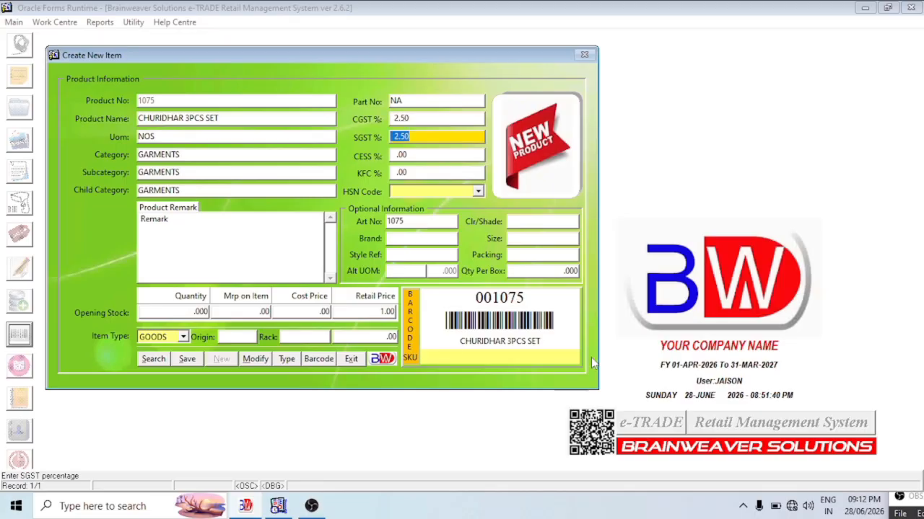
pyautogui.press('Return')
pyautogui.press('Return')
pyautogui.press('Return')
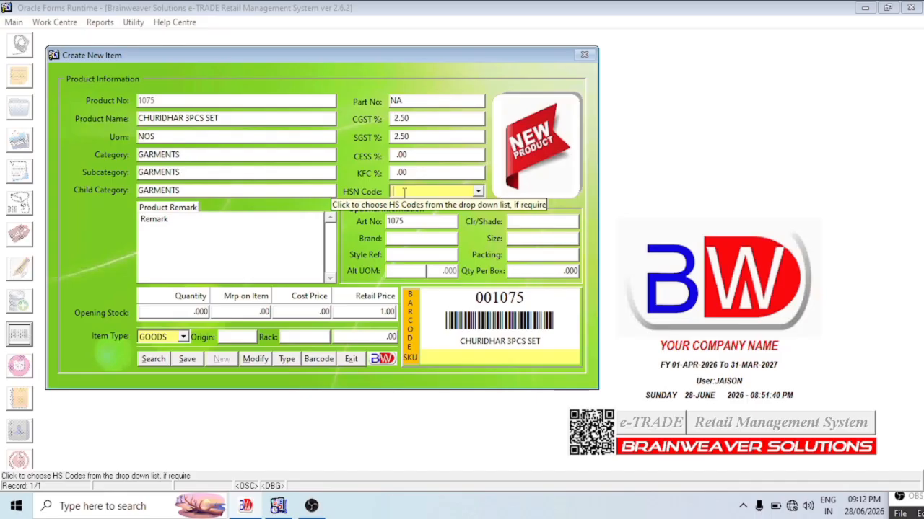
# Assign HSN code 32089022 to the product
pyautogui.click(478, 192)
pyautogui.scroll(-1, 443, 271)
pyautogui.scroll(3, 444, 270)
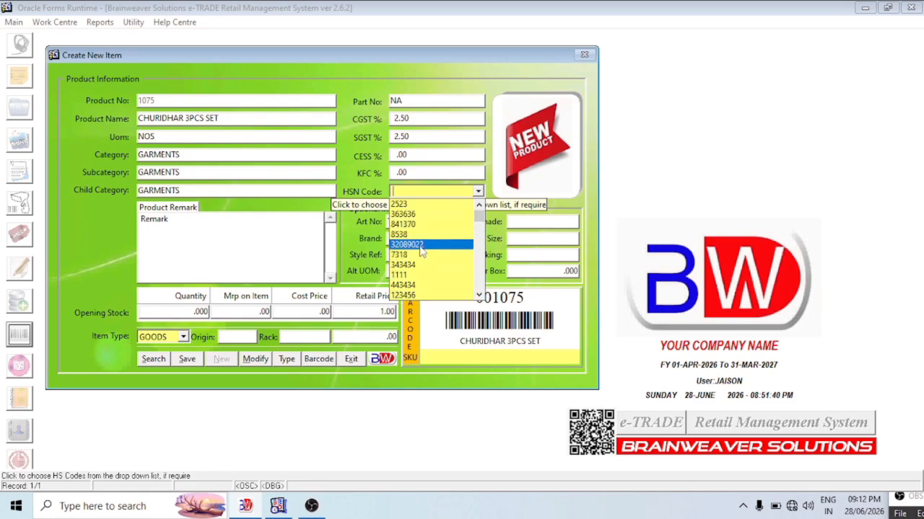
pyautogui.click(420, 245)
pyautogui.press('Tab')
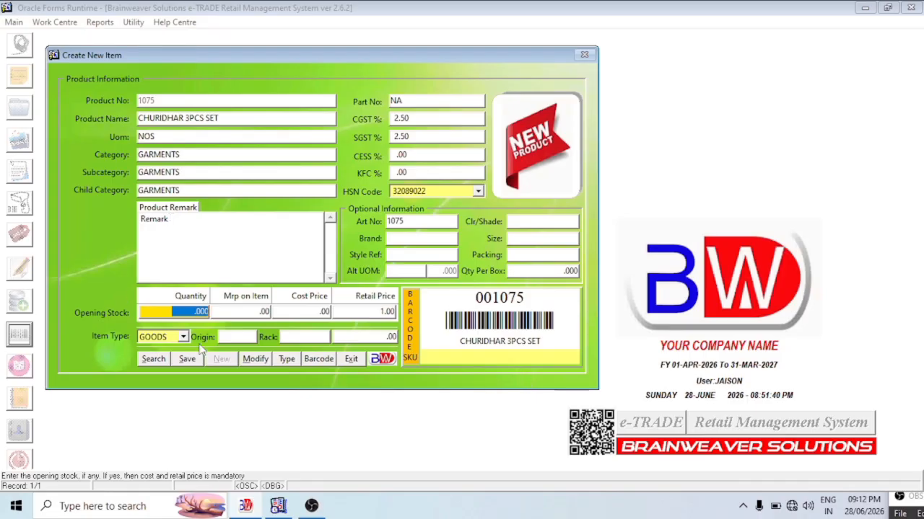
# Review the product remark and the optional article number, brand, style reference, colour, size, packing and alternate unit fields
pyautogui.click(181, 223)
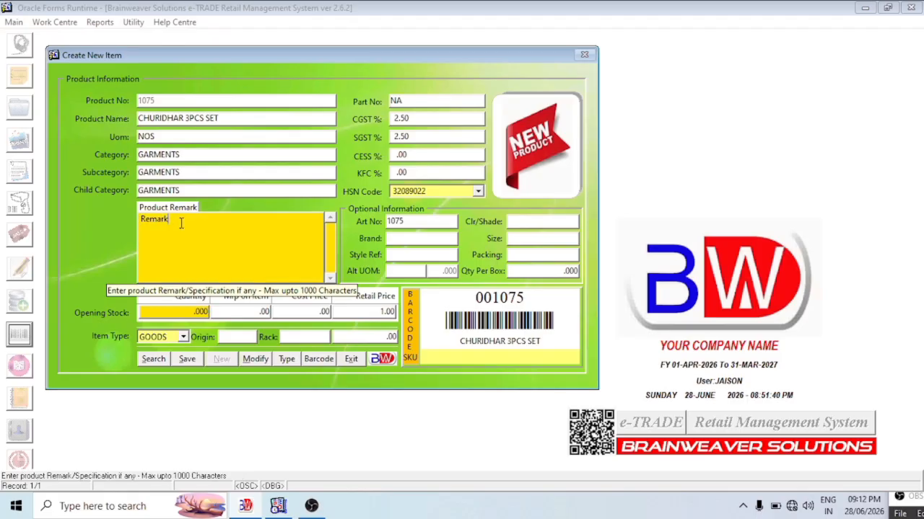
pyautogui.doubleClick(136, 218)
pyautogui.click(186, 221)
pyautogui.moveTo(173, 220); pyautogui.dragTo(141, 219)
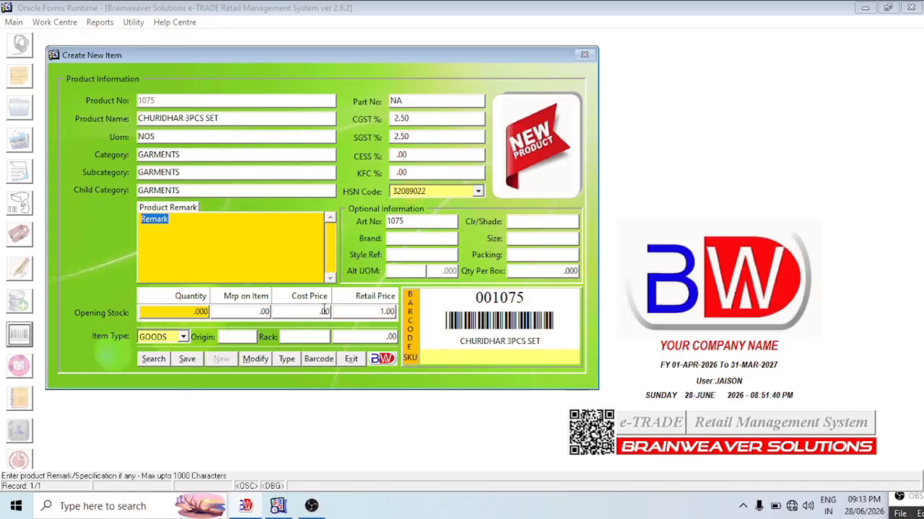
pyautogui.click(410, 222)
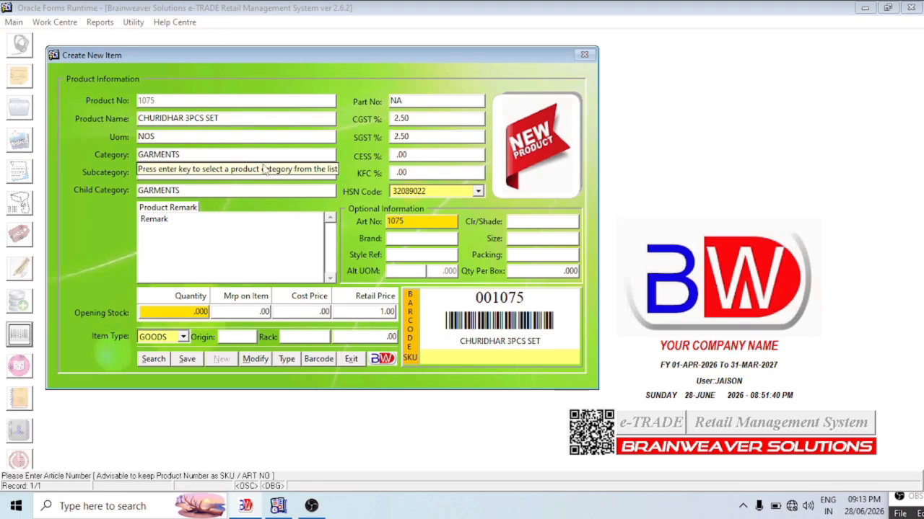
pyautogui.click(408, 238)
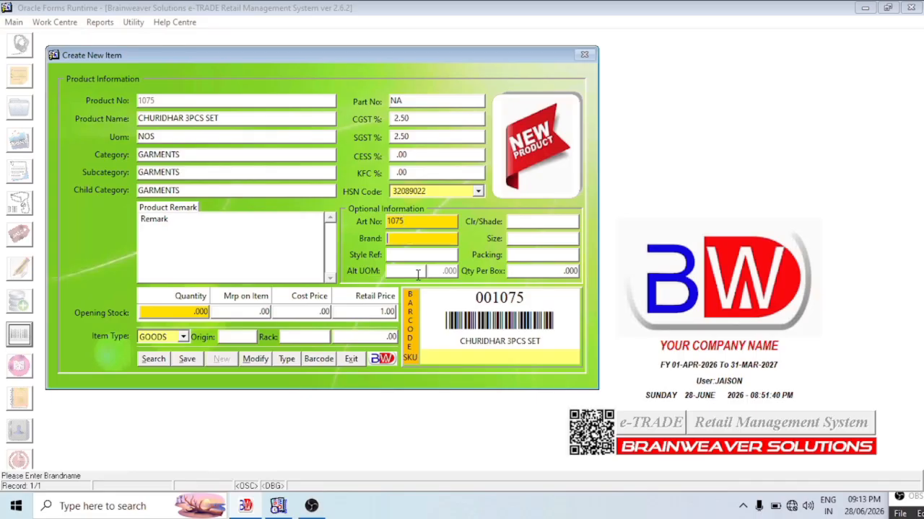
pyautogui.click(408, 255)
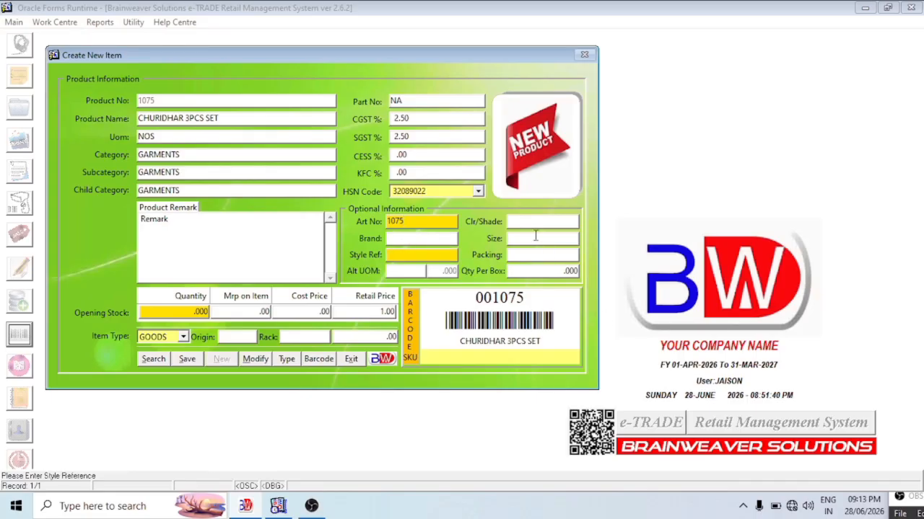
pyautogui.click(524, 219)
pyautogui.click(524, 238)
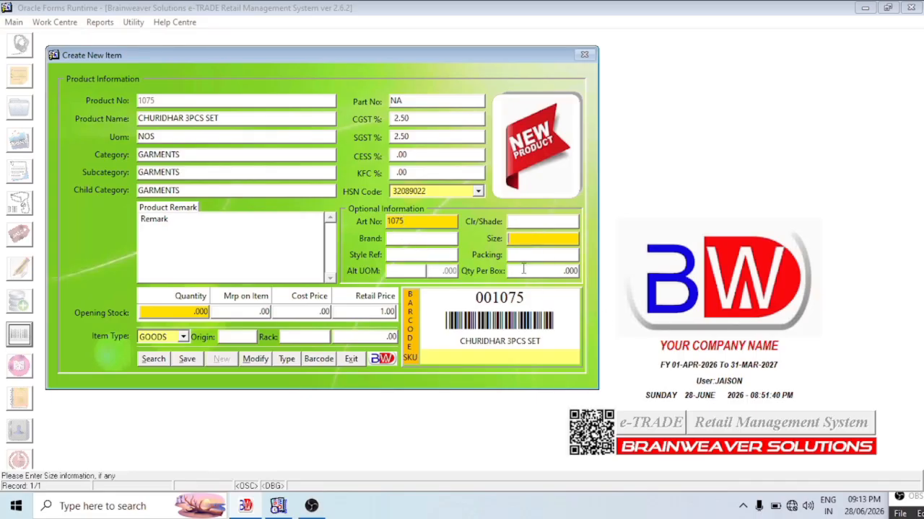
pyautogui.click(524, 255)
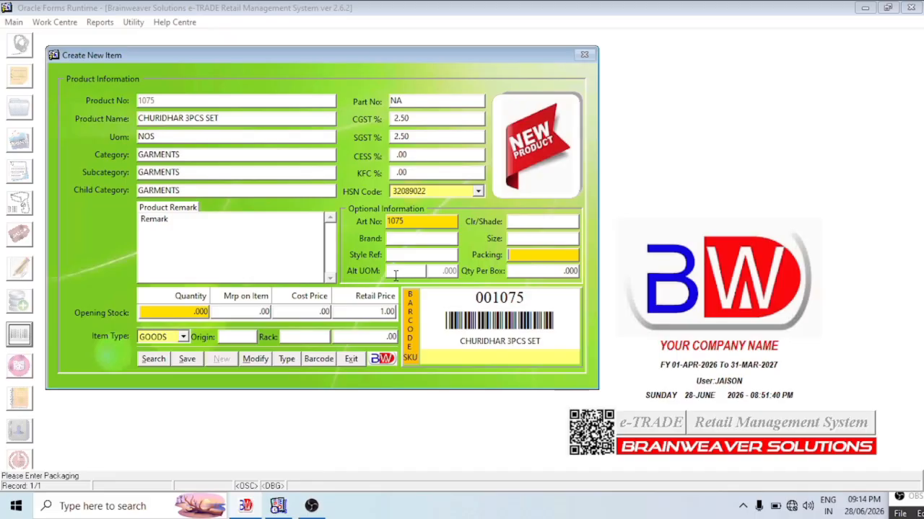
pyautogui.moveTo(395, 276)
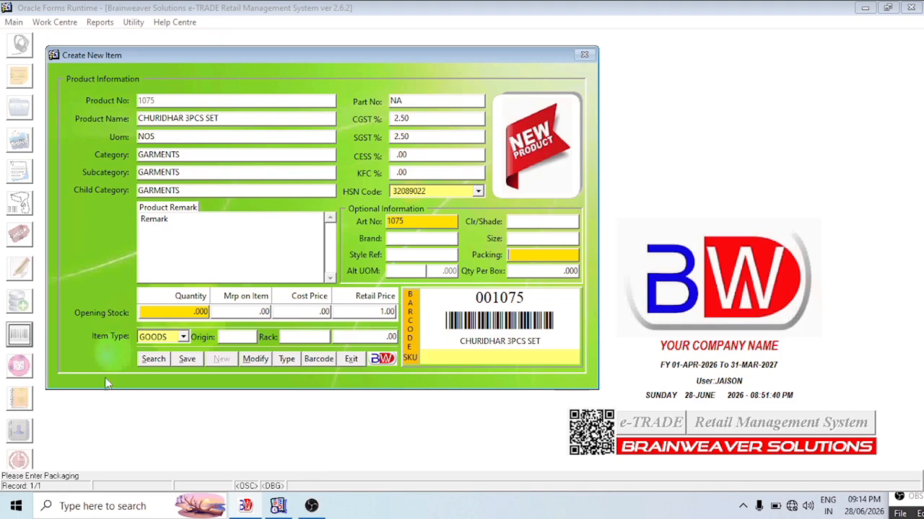
# Set the opening stock quantity to 10
pyautogui.click(179, 311)
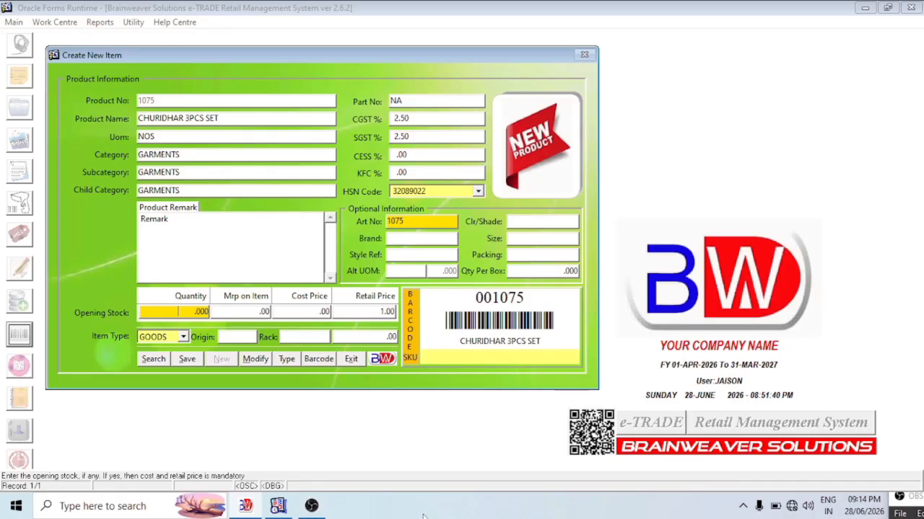
pyautogui.press('Delete')
pyautogui.press('Delete')
pyautogui.press('Delete')
pyautogui.press('Delete')
pyautogui.write('10')
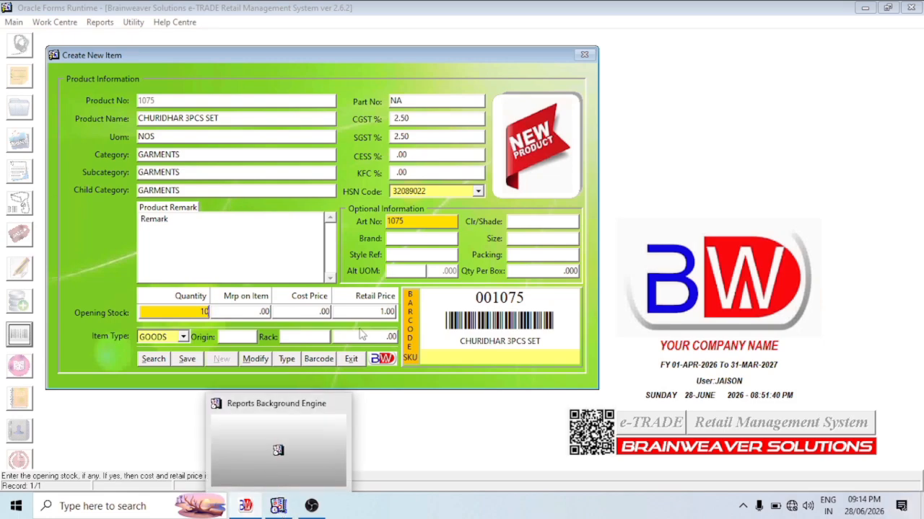
pyautogui.press('Tab')
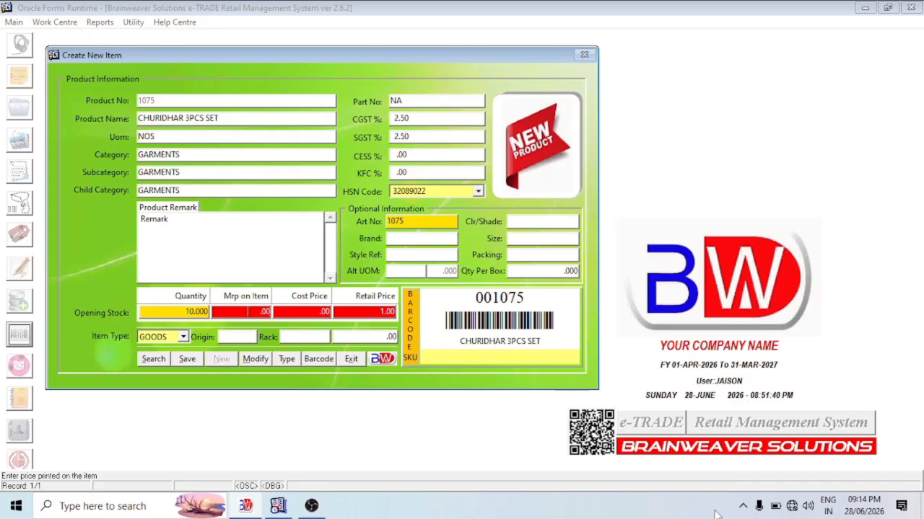
# Set the opening stock's MRP to 1400 and its cost price to 900
pyautogui.press('Delete')
pyautogui.write('1400')
pyautogui.press('Tab')
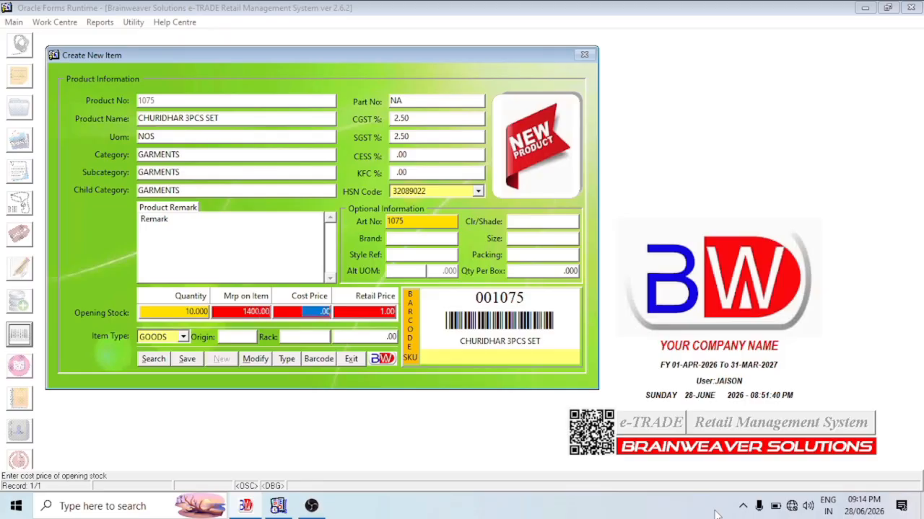
pyautogui.write('900')
pyautogui.press('Tab')
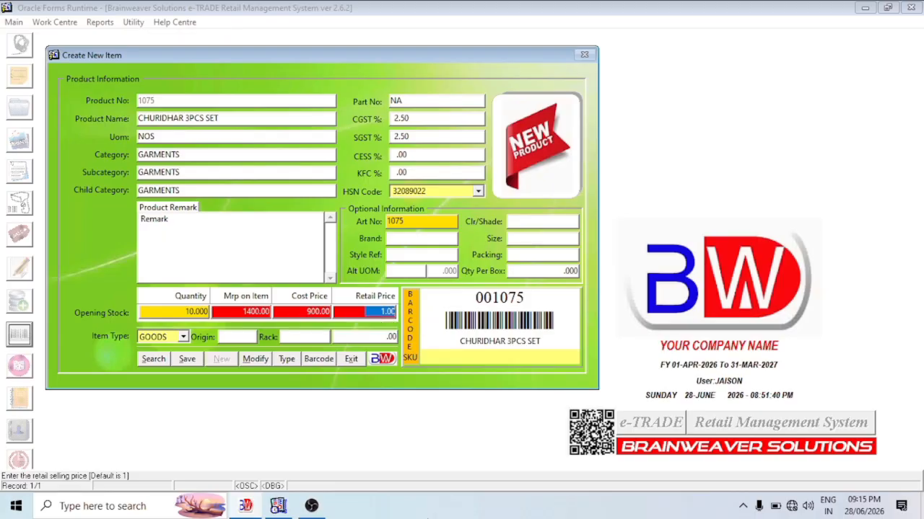
# Set the opening stock's retail price to 1350 and its optional wholesale price to 1300
pyautogui.press('BackSpace')
pyautogui.write('1350')
pyautogui.press('Tab')
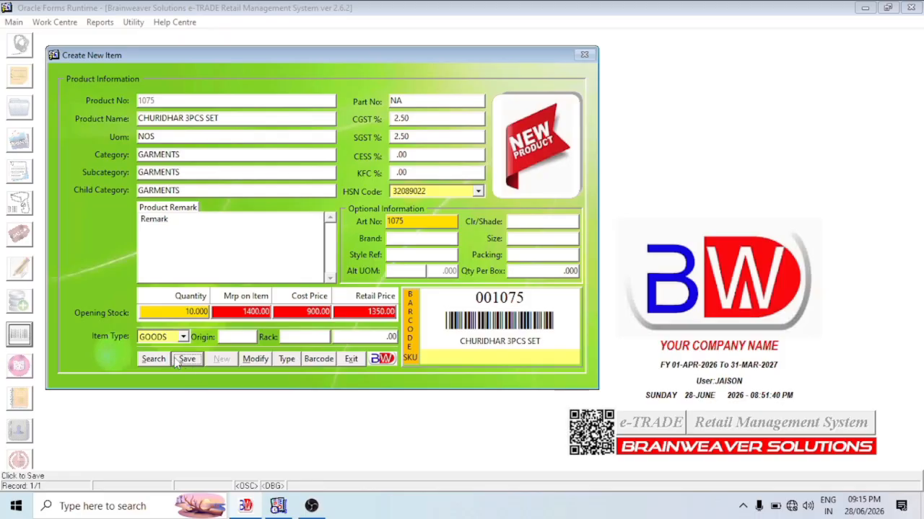
pyautogui.click(368, 337)
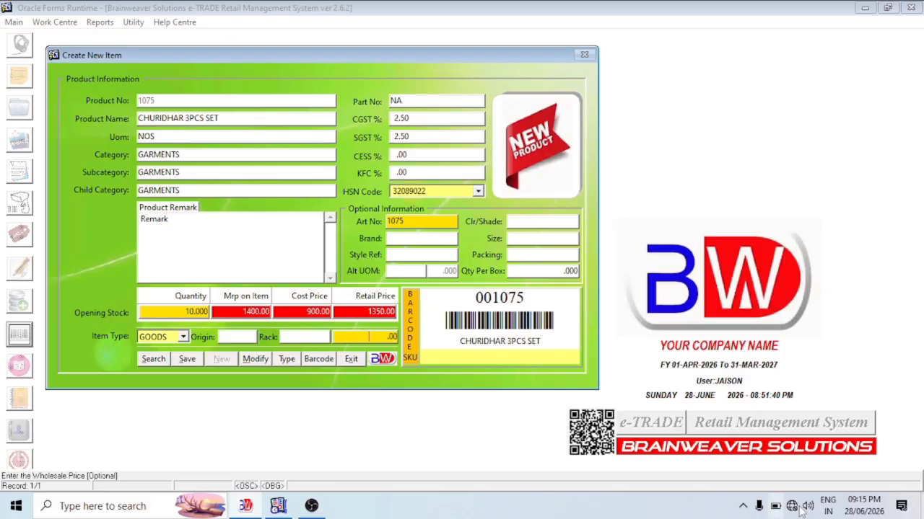
pyautogui.press('BackSpace')
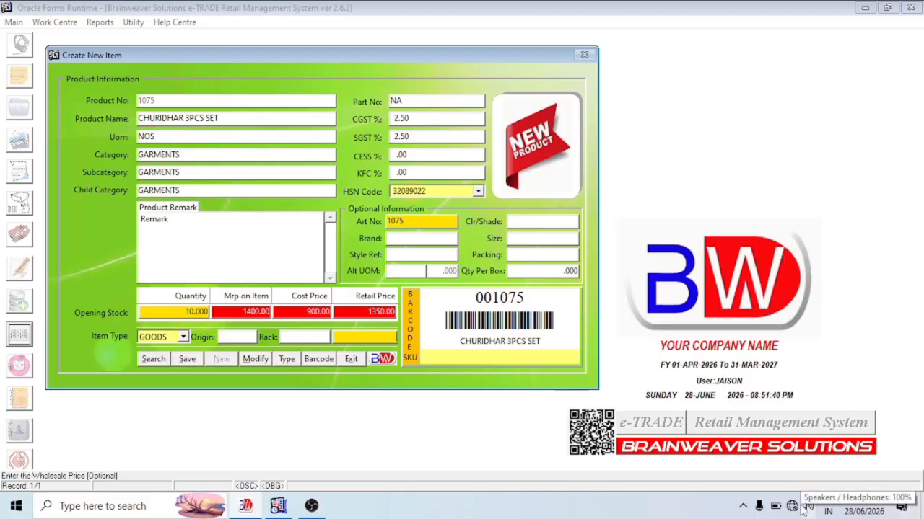
pyautogui.write('1300')
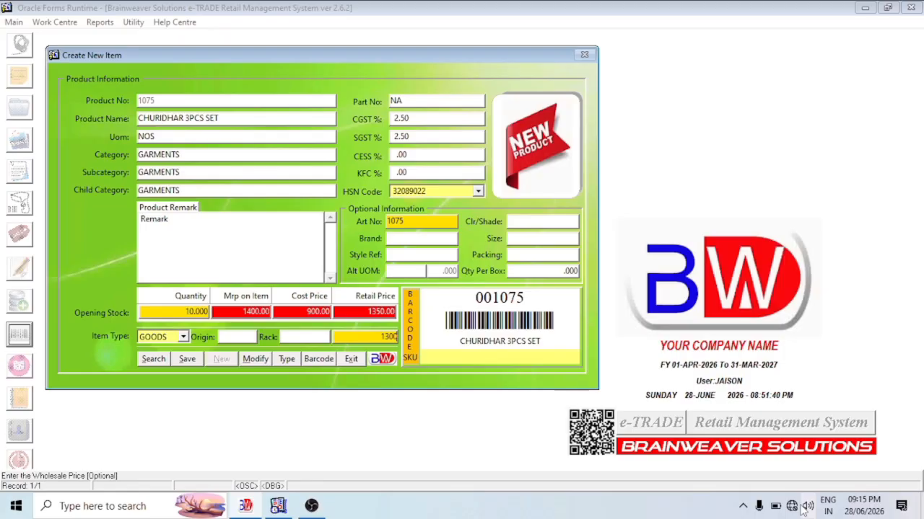
pyautogui.press('Tab')
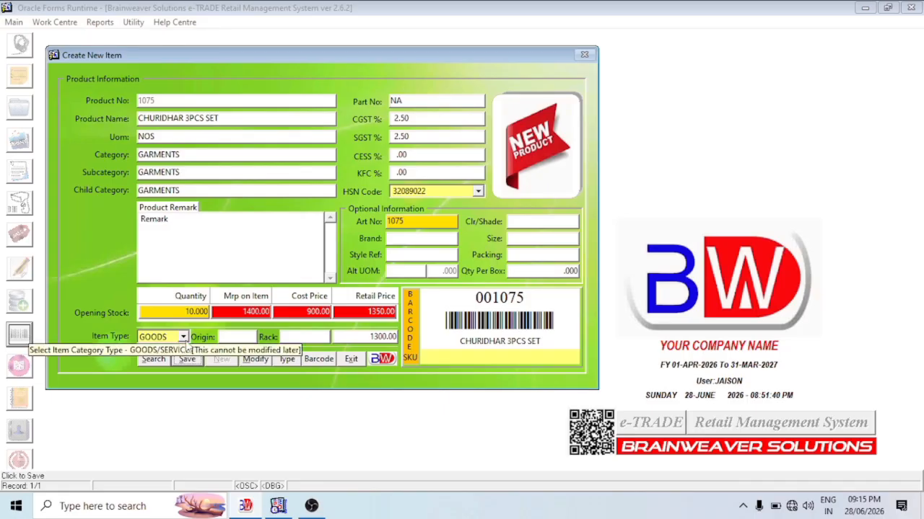
# Keep the item type as GOODS and record INDIA as the country of origin with rack A50
pyautogui.click(184, 337)
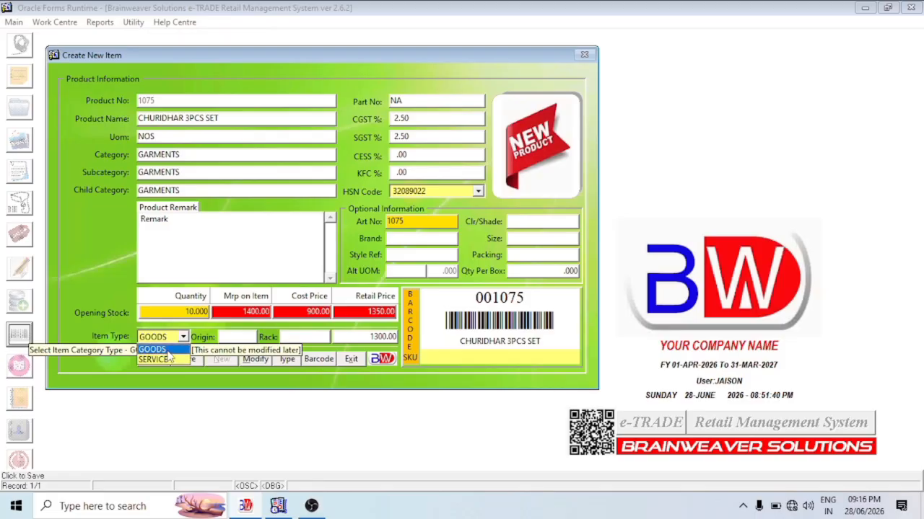
pyautogui.click(235, 338)
pyautogui.click(237, 336)
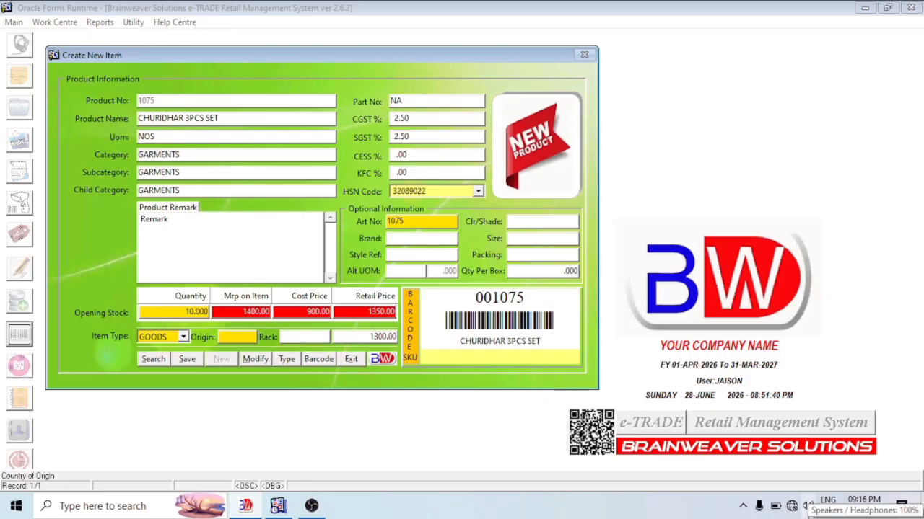
pyautogui.write('INDIA')
pyautogui.press('Tab')
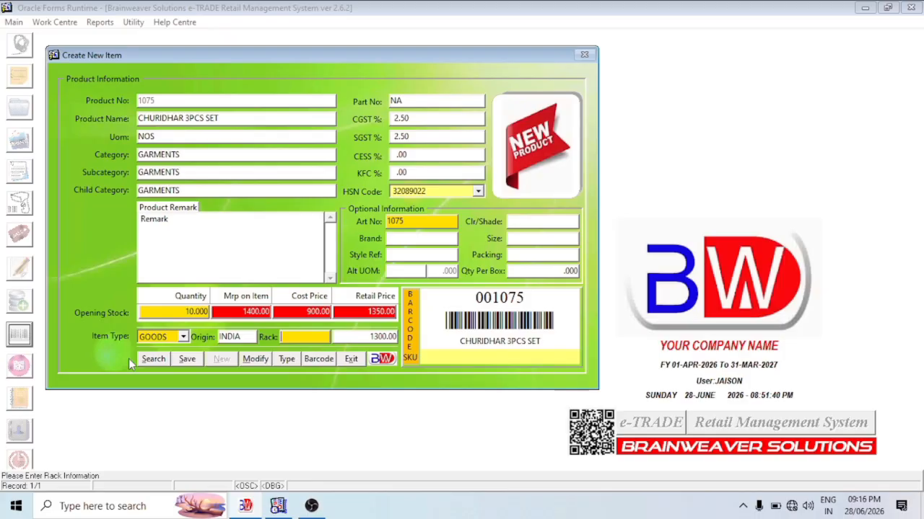
pyautogui.write('A50')
pyautogui.click(350, 335)
pyautogui.click(299, 337)
pyautogui.click(476, 298)
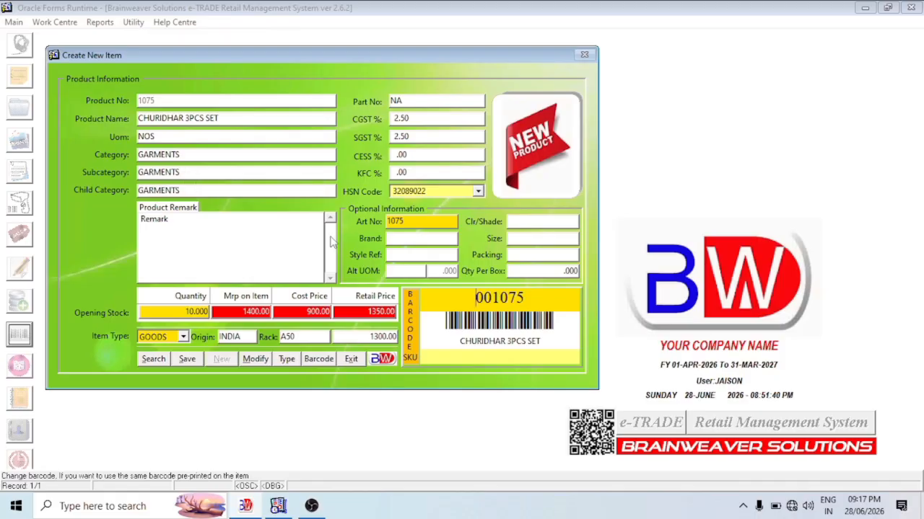
pyautogui.moveTo(522, 299); pyautogui.dragTo(468, 299)
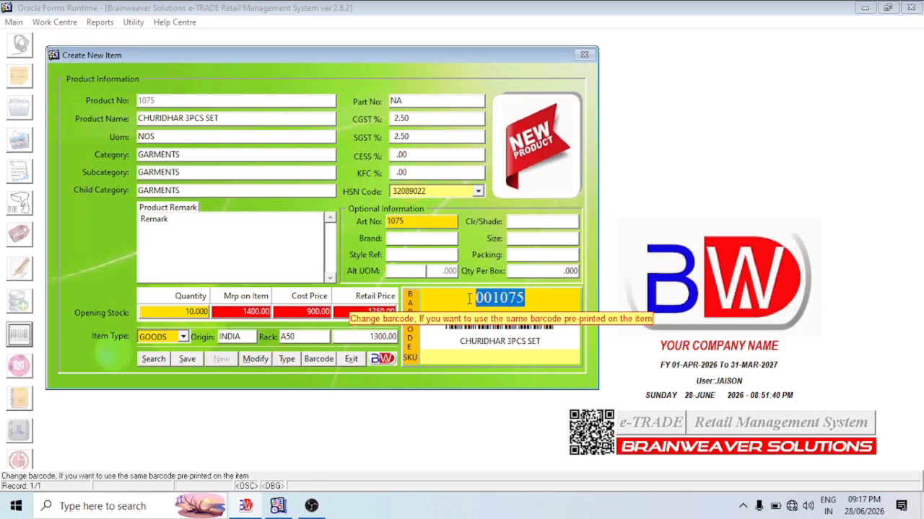
pyautogui.click(531, 304)
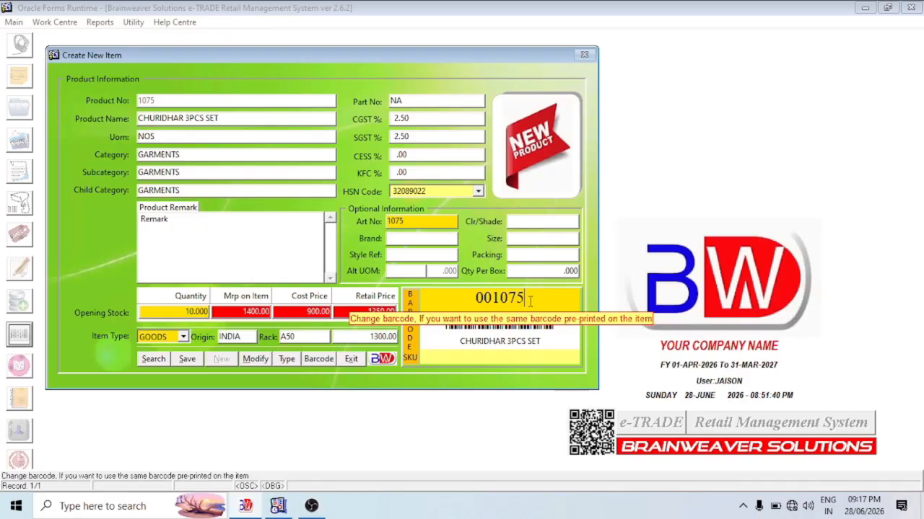
pyautogui.moveTo(529, 302); pyautogui.dragTo(476, 303)
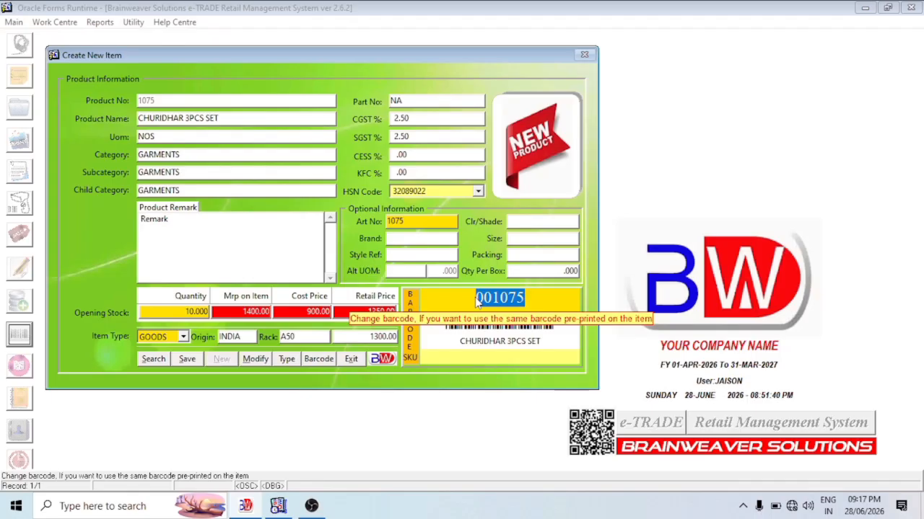
pyautogui.click(540, 303)
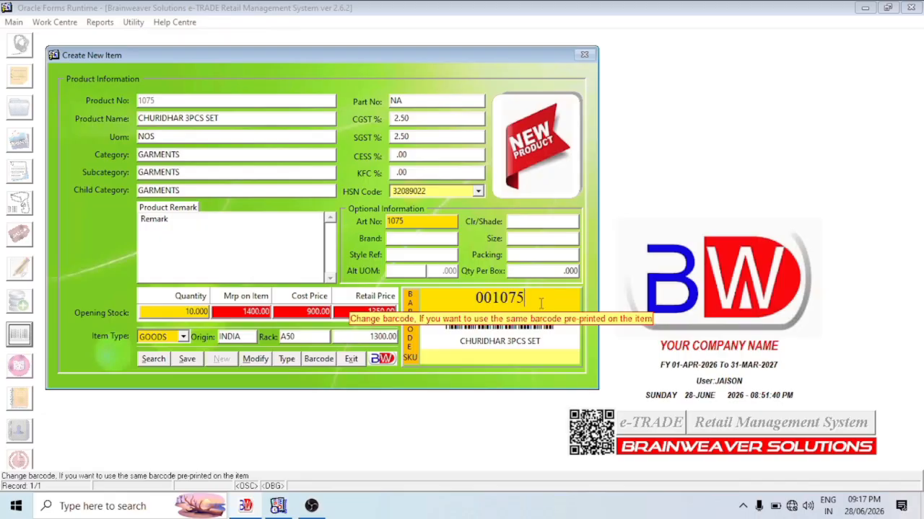
pyautogui.hotkey('shift', 'Left')
pyautogui.hotkey('shift', 'Left')
pyautogui.hotkey('shift', 'Left')
pyautogui.hotkey('shift', 'Left')
pyautogui.hotkey('shift', 'Left')
pyautogui.hotkey('shift', 'Left')
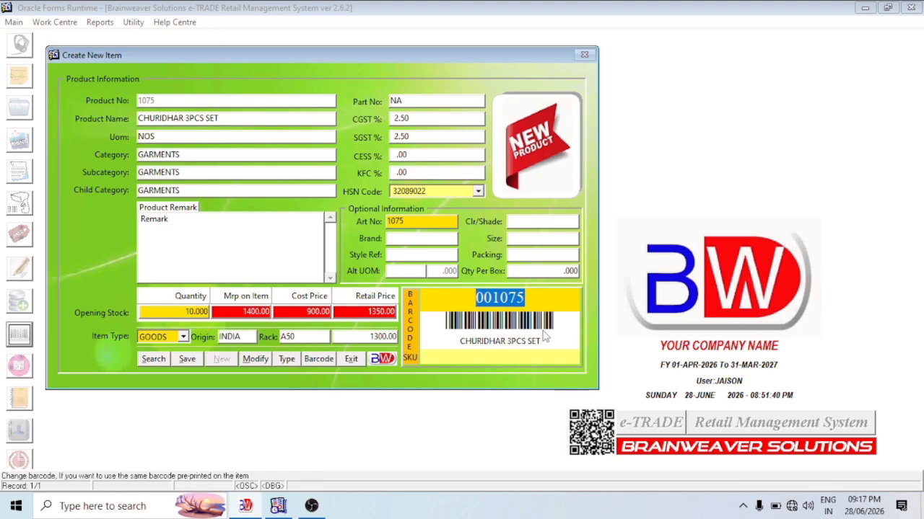
pyautogui.write('65556655656')
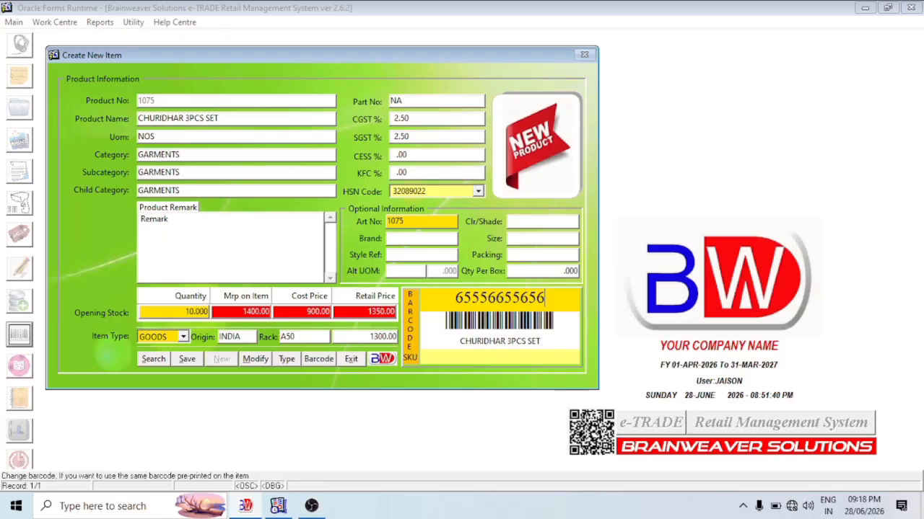
# Clear the sample barcode and restore the product's barcode to 001075
pyautogui.press('BackSpace')
pyautogui.press('BackSpace')
pyautogui.press('BackSpace')
pyautogui.press('BackSpace')
pyautogui.press('BackSpace')
pyautogui.press('BackSpace')
pyautogui.press('BackSpace')
pyautogui.press('BackSpace')
pyautogui.press('BackSpace')
pyautogui.press('BackSpace')
pyautogui.press('BackSpace')
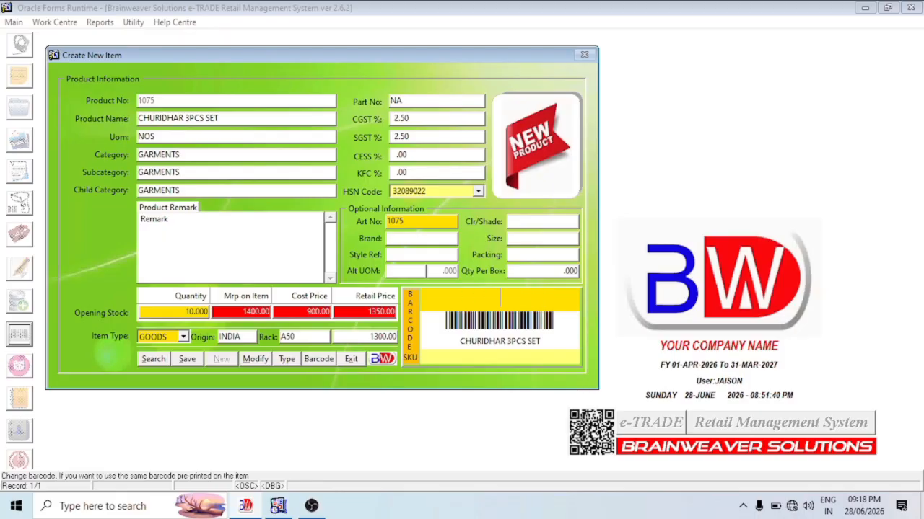
pyautogui.write('001075')
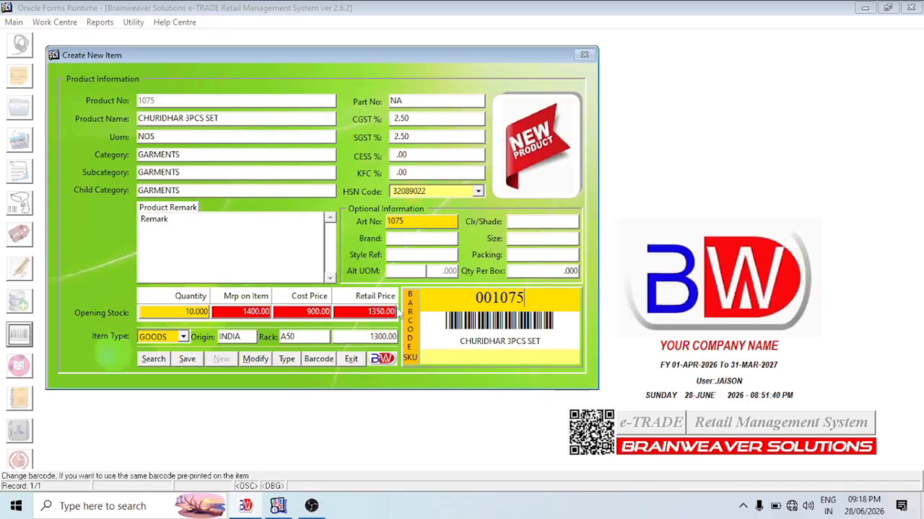
pyautogui.moveTo(526, 300); pyautogui.dragTo(474, 300)
pyautogui.press('Tab')
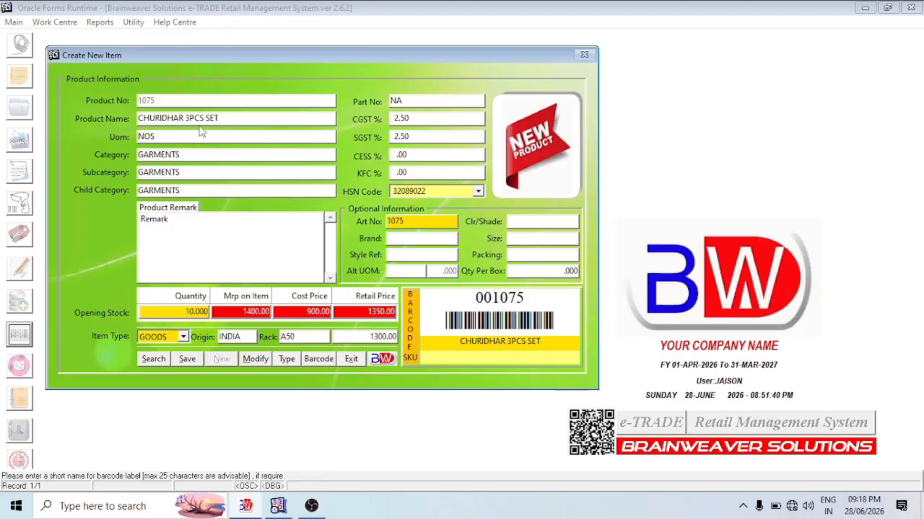
# Compare the product name with the barcode label's short name and shorten the label name to 3PCS SET
pyautogui.click(233, 119)
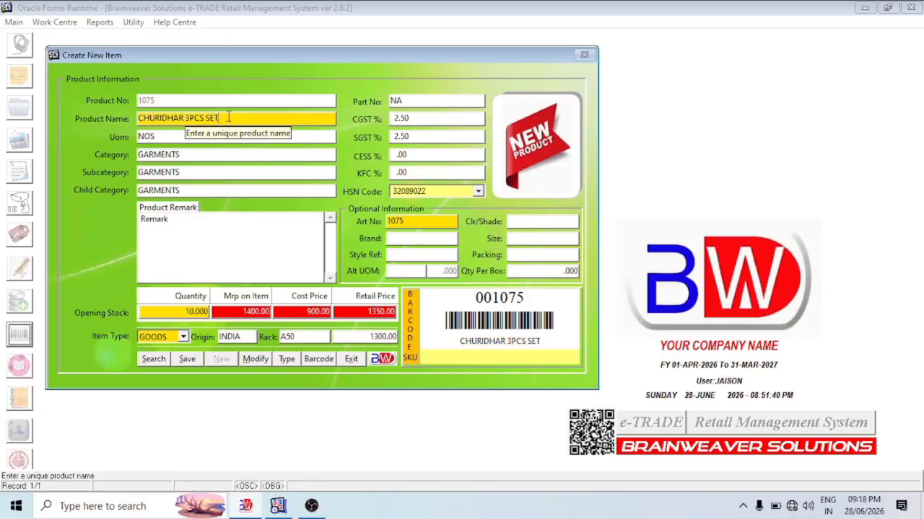
pyautogui.moveTo(138, 119); pyautogui.dragTo(223, 119)
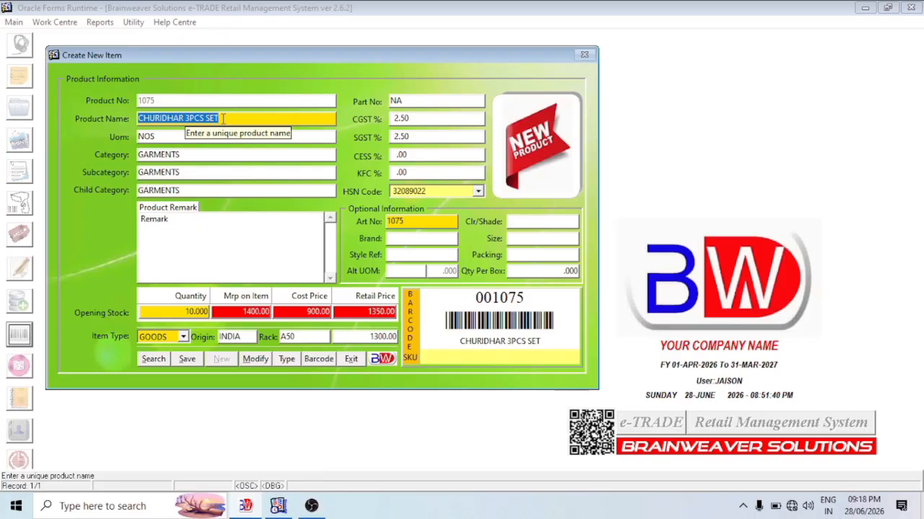
pyautogui.click(552, 341)
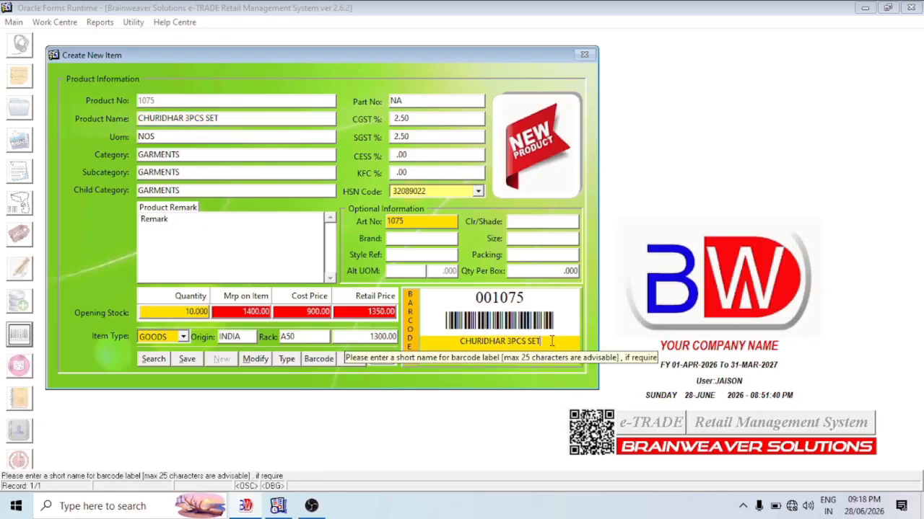
pyautogui.moveTo(552, 341); pyautogui.dragTo(460, 342)
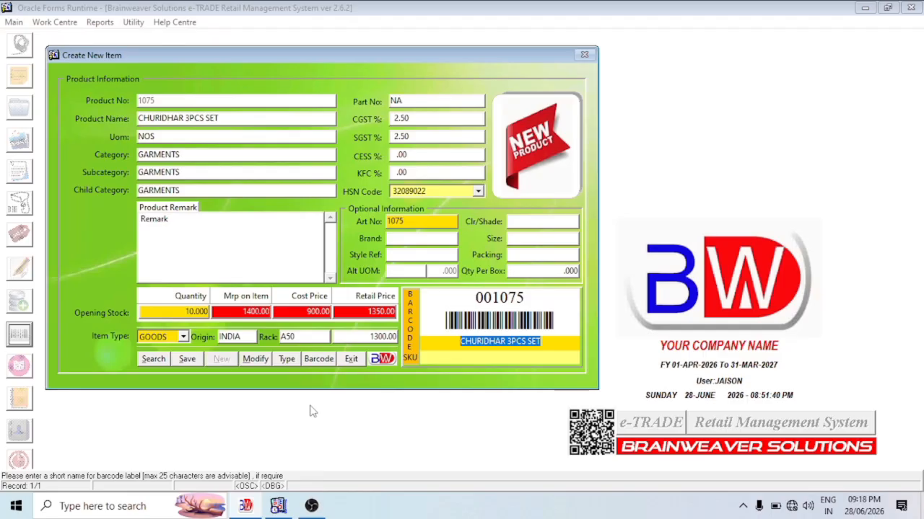
pyautogui.click(235, 118)
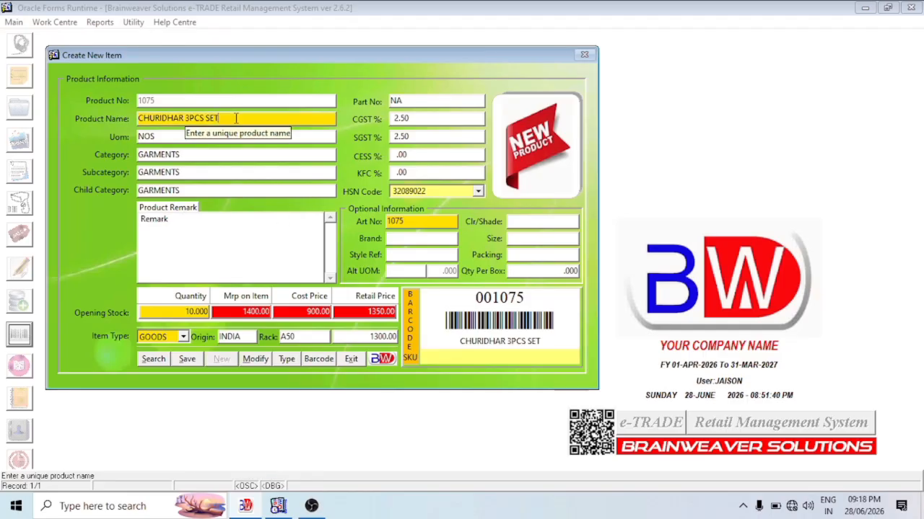
pyautogui.click(547, 342)
pyautogui.moveTo(550, 341); pyautogui.dragTo(455, 344)
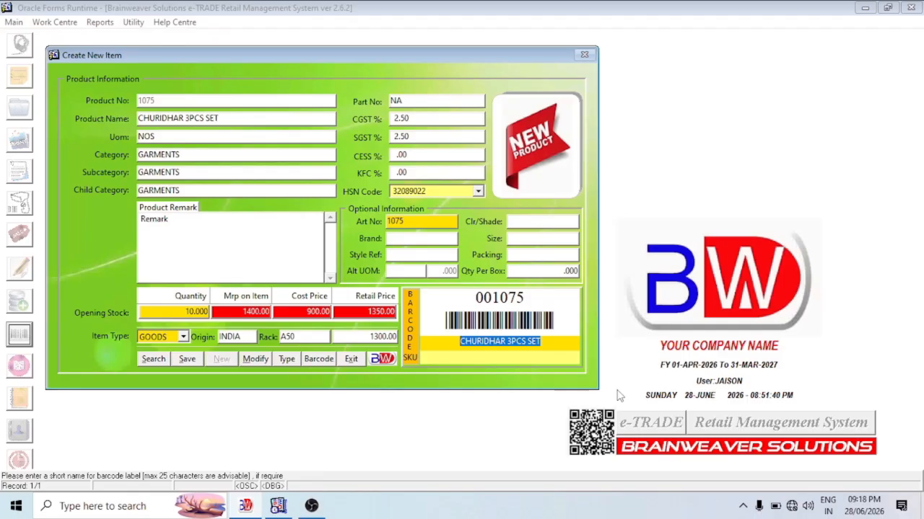
pyautogui.press('Home')
pyautogui.press('Delete')
pyautogui.press('Delete')
pyautogui.press('Delete')
pyautogui.press('Delete')
pyautogui.press('Delete')
pyautogui.press('Delete')
pyautogui.press('Delete')
pyautogui.press('Delete')
pyautogui.press('Delete')
pyautogui.press('Delete')
pyautogui.moveTo(484, 345); pyautogui.dragTo(524, 343)
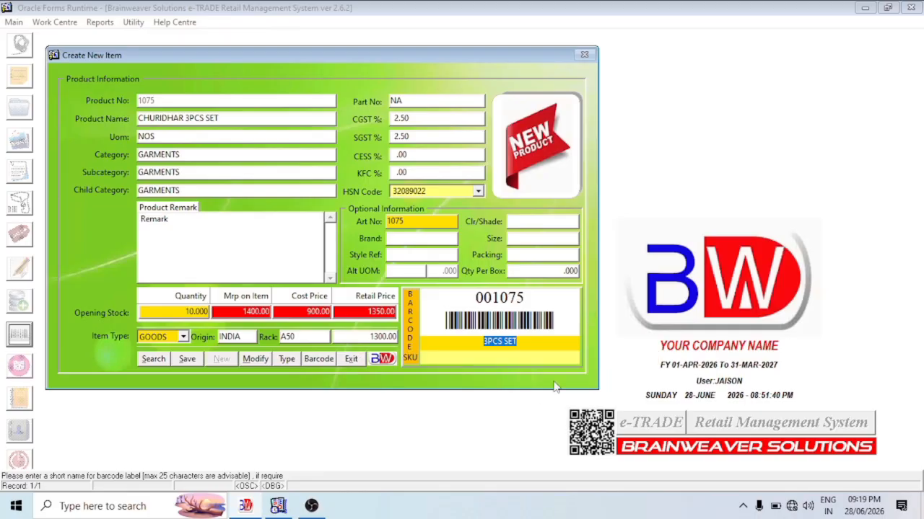
pyautogui.click(526, 343)
# Let the product's optional SKU populate automatically and review the segments of the code
pyautogui.click(484, 358)
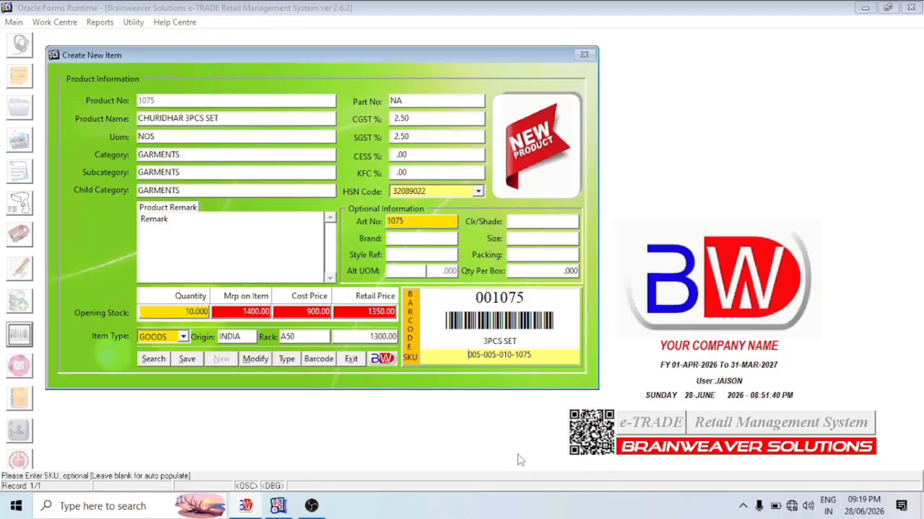
pyautogui.moveTo(462, 358); pyautogui.dragTo(538, 358)
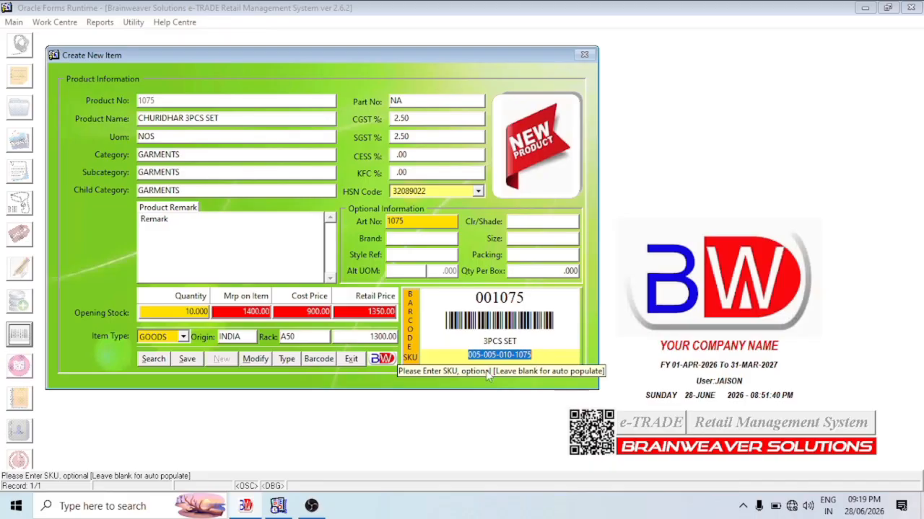
pyautogui.click(469, 358)
pyautogui.moveTo(469, 359); pyautogui.dragTo(518, 354)
pyautogui.click(499, 354)
pyautogui.click(551, 354)
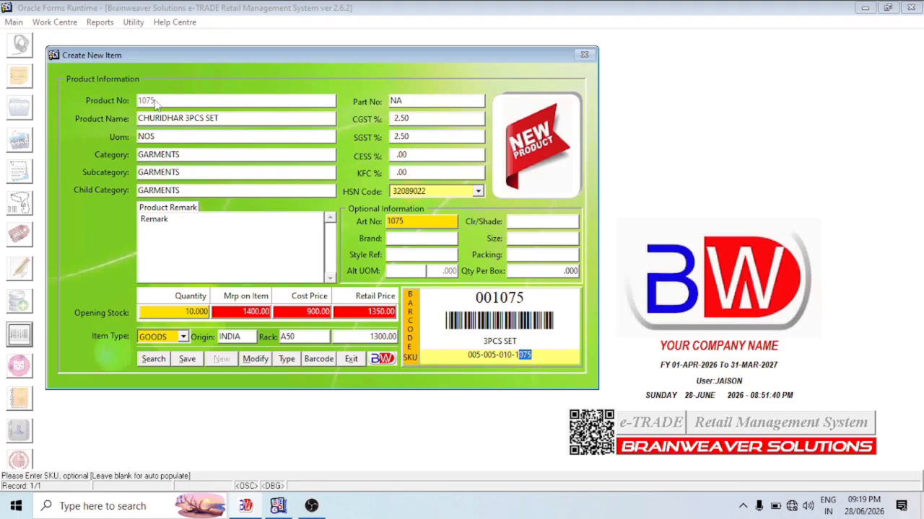
# Save the new product and acknowledge its creation
pyautogui.click(536, 356)
pyautogui.click(187, 359)
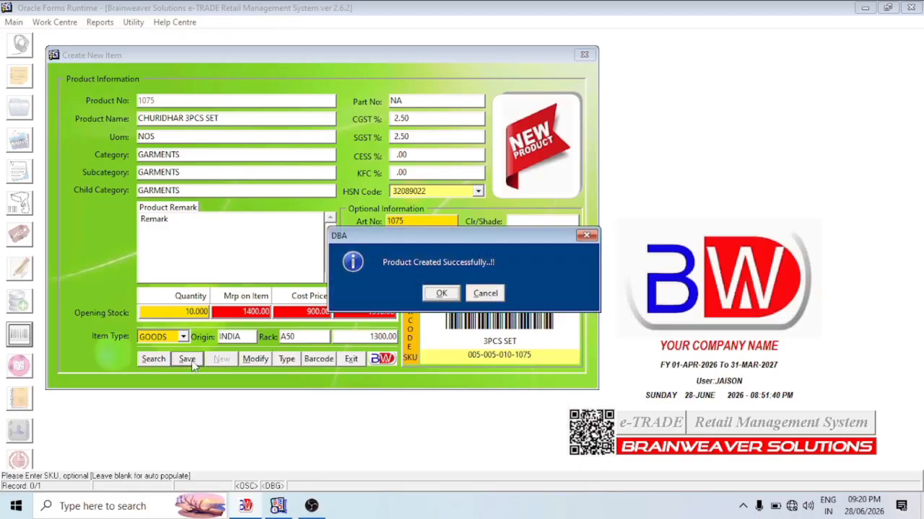
pyautogui.click(440, 294)
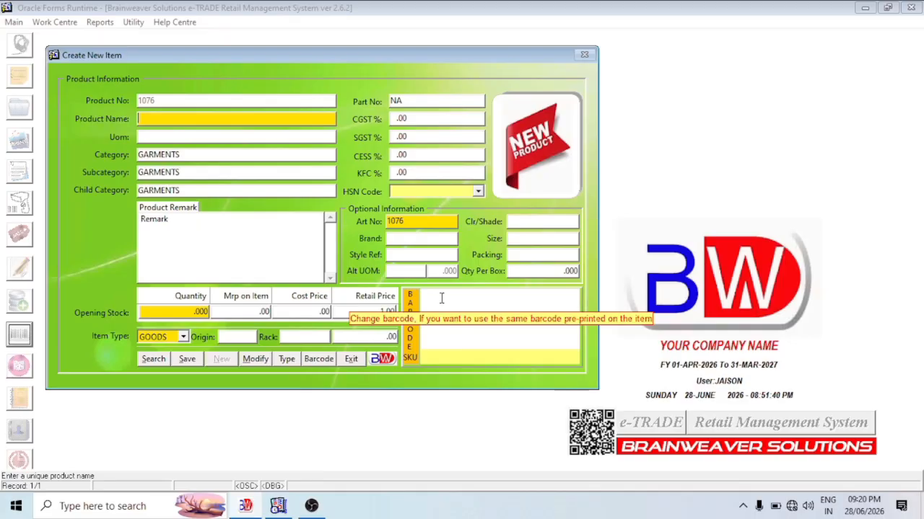
# Search the product list for "ch" and load CHURIDHAR 3PCS SET for modification
pyautogui.click(254, 361)
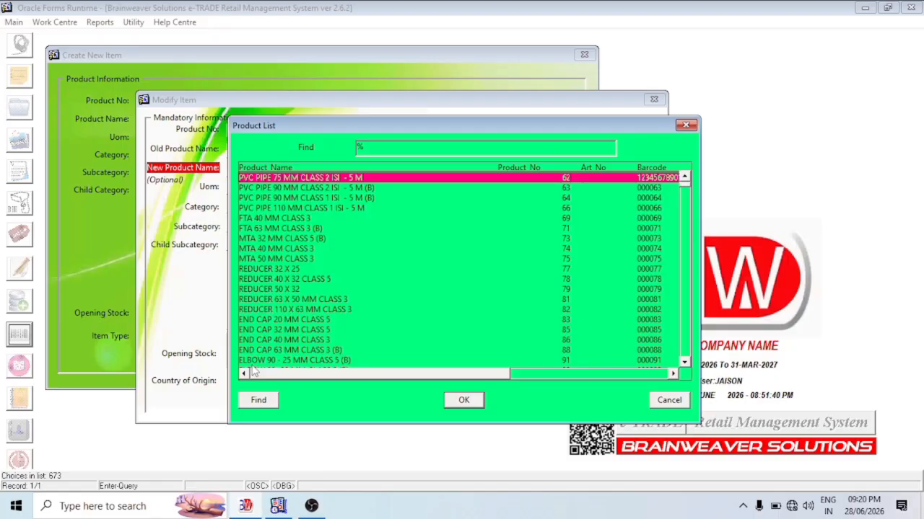
pyautogui.write('ch')
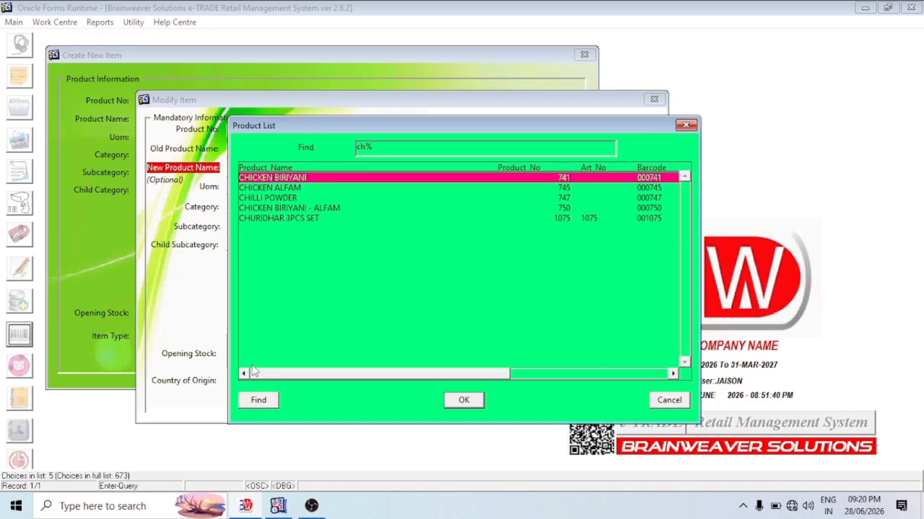
pyautogui.press('Down')
pyautogui.press('Down')
pyautogui.press('Down')
pyautogui.press('Down')
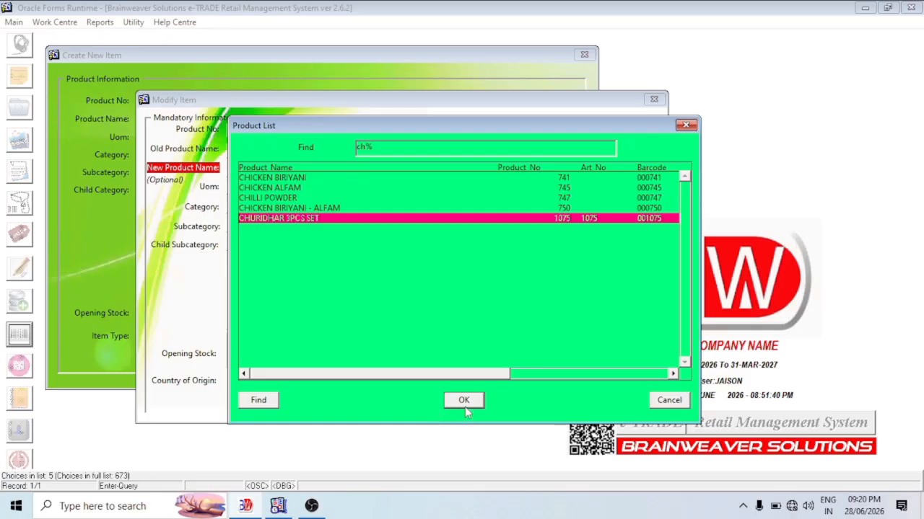
pyautogui.doubleClick(282, 224)
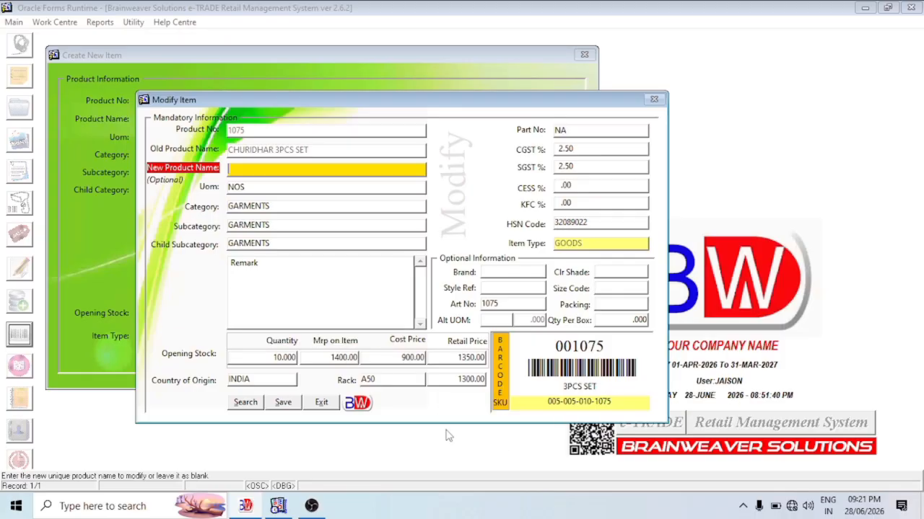
# Change the rack of CHURIDHAR 3PCS SET to B50, save the modified product and acknowledge the confirmation
pyautogui.click(388, 381)
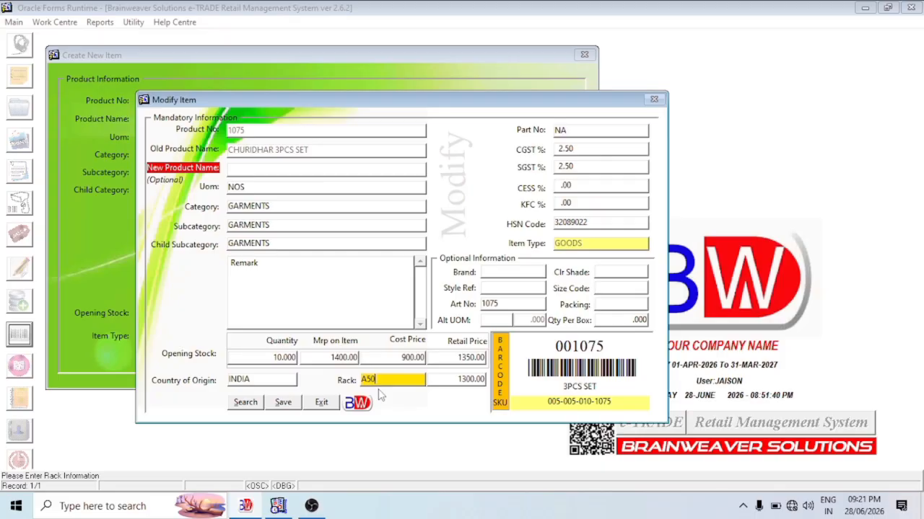
pyautogui.press('Delete')
pyautogui.write('B')
pyautogui.click(284, 406)
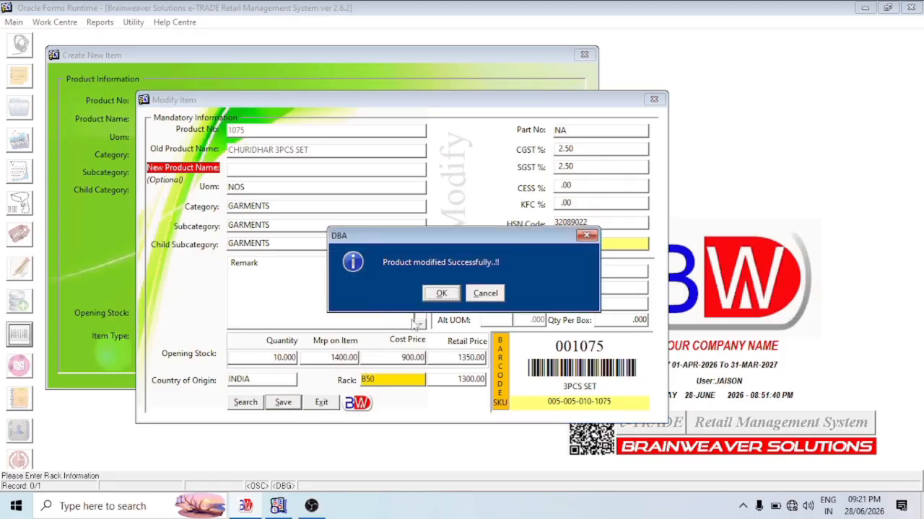
pyautogui.click(440, 295)
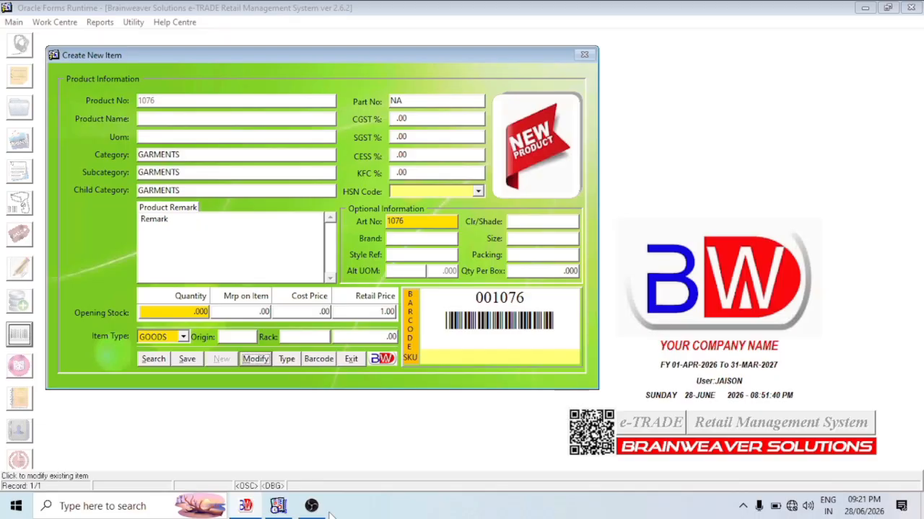
# Select CHURIDHAR 3PCS SET in the barcode generator, enter 10 label copies, and exit the generator
pyautogui.click(314, 359)
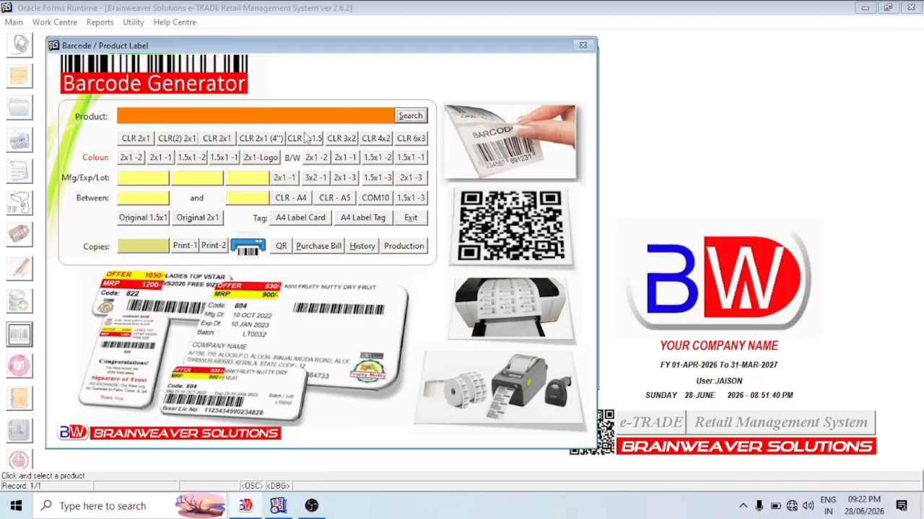
pyautogui.click(409, 120)
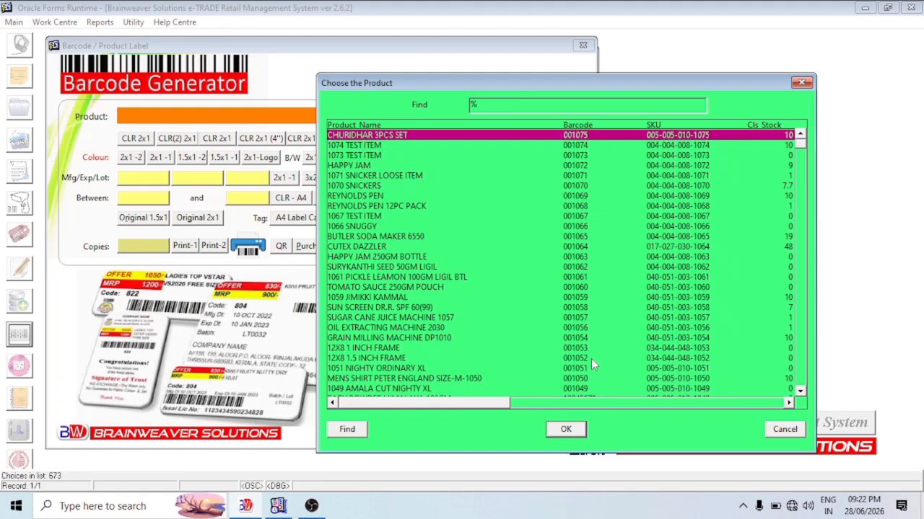
pyautogui.click(566, 430)
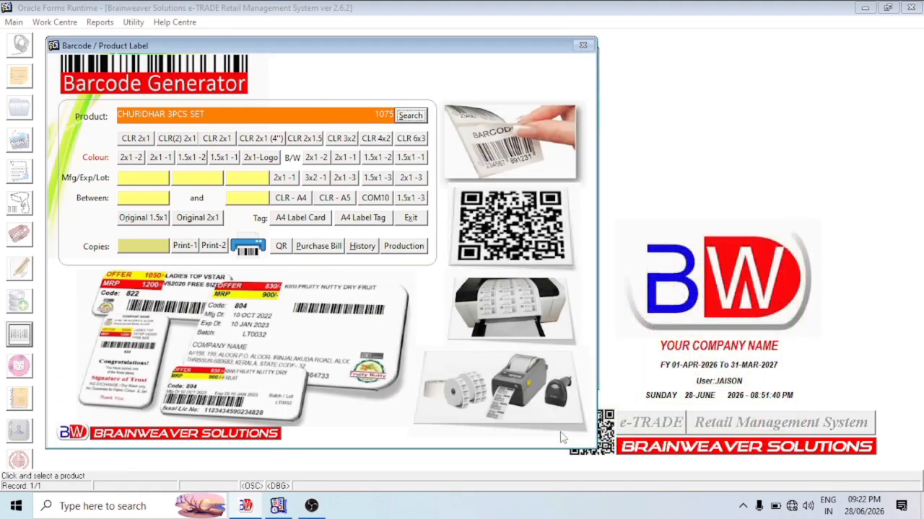
pyautogui.click(146, 246)
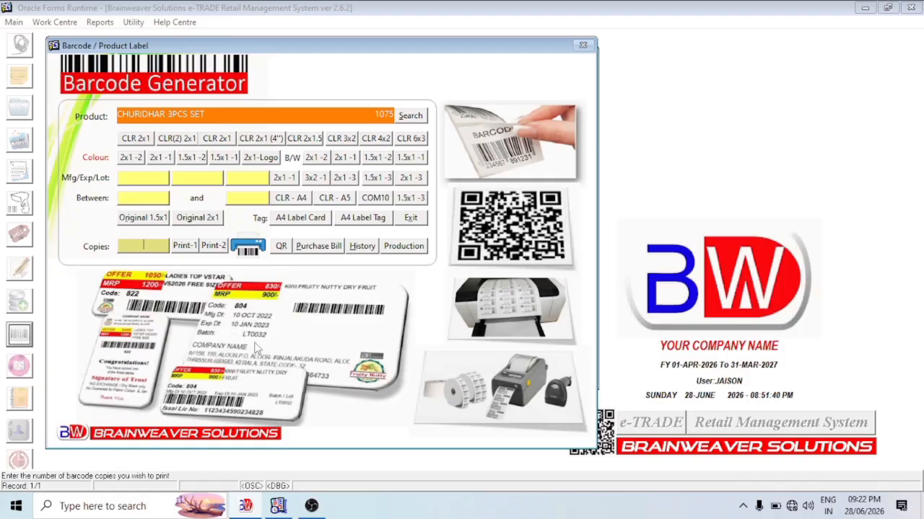
pyautogui.write('10')
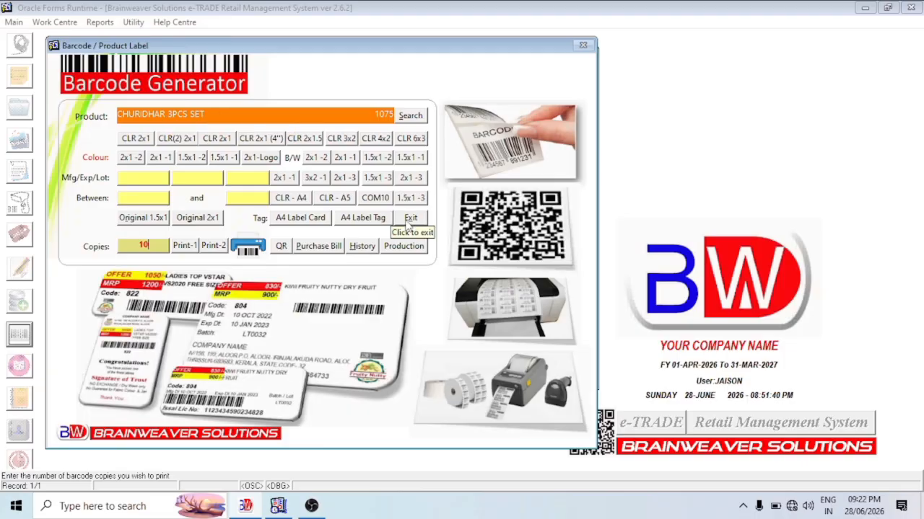
pyautogui.click(409, 220)
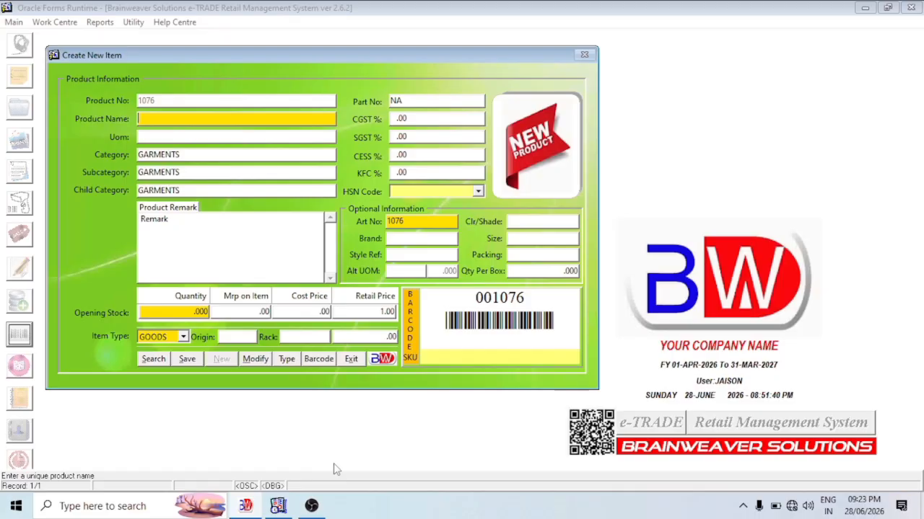
# Close the item creation form and open the Set Price / Stock Register
pyautogui.click(357, 363)
pyautogui.click(14, 23)
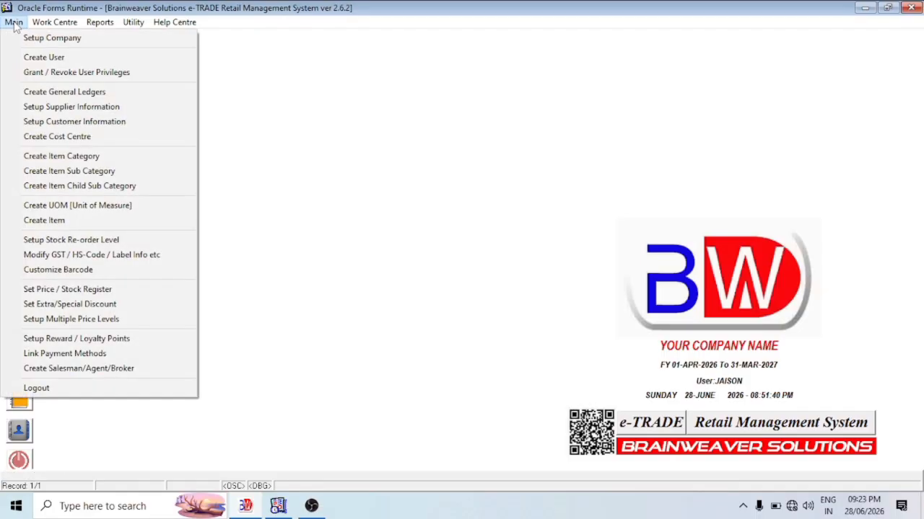
pyautogui.click(38, 291)
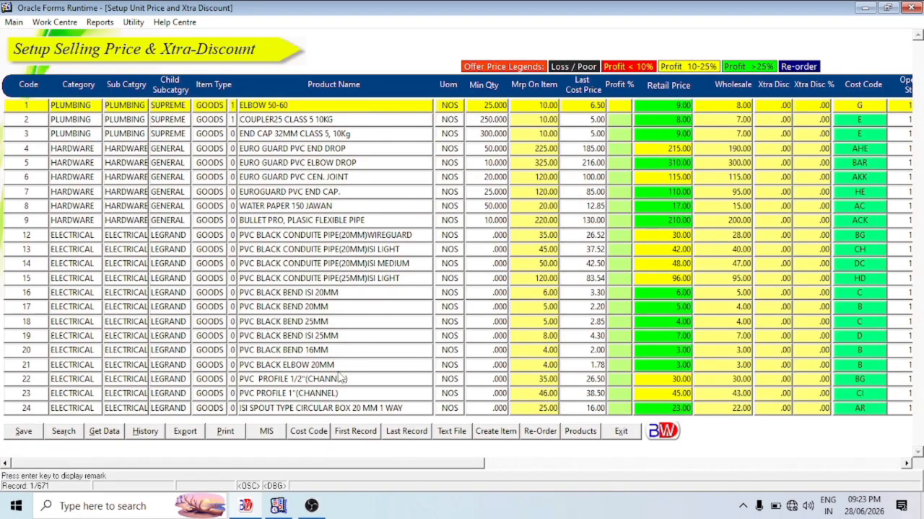
# Look through the product rows at the beginning and end of the selling price register
pyautogui.click(231, 321)
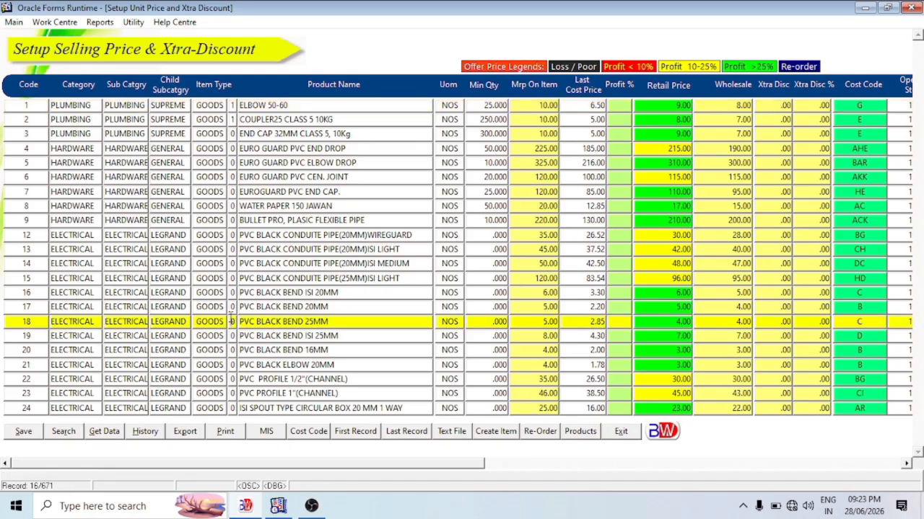
pyautogui.click(261, 249)
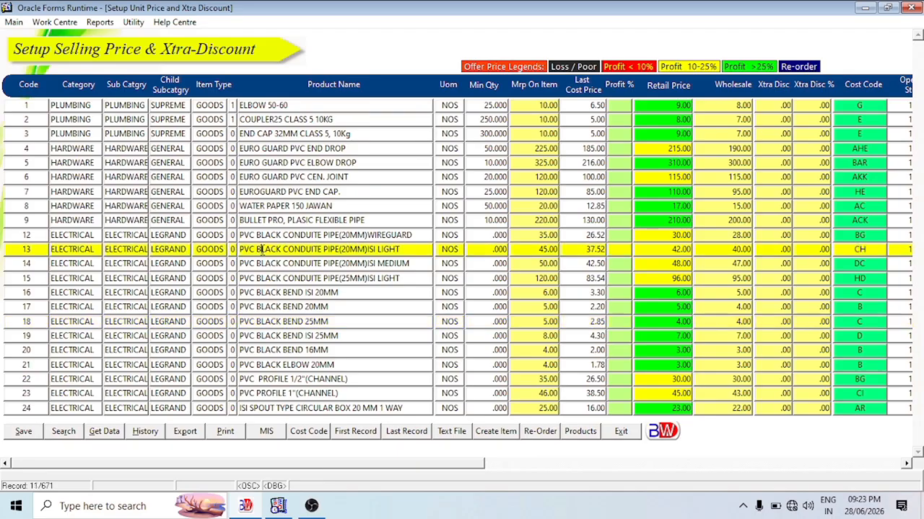
pyautogui.click(254, 178)
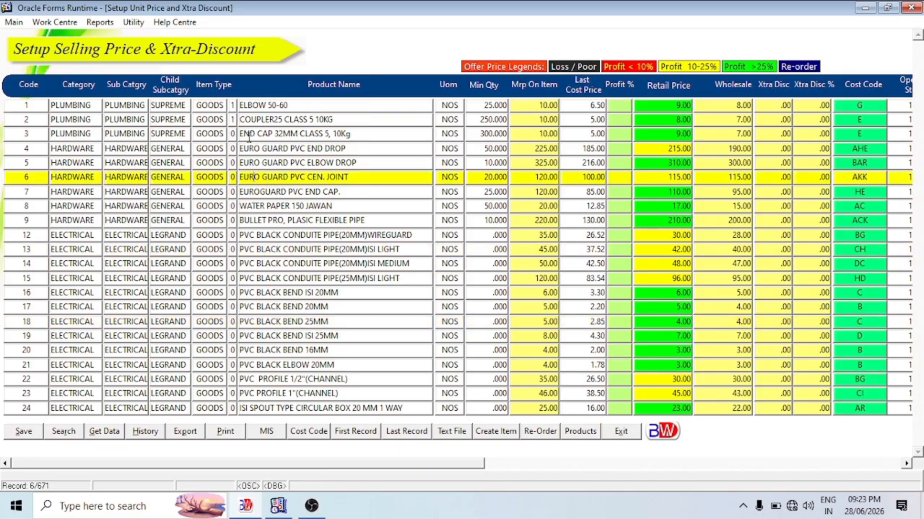
pyautogui.click(249, 134)
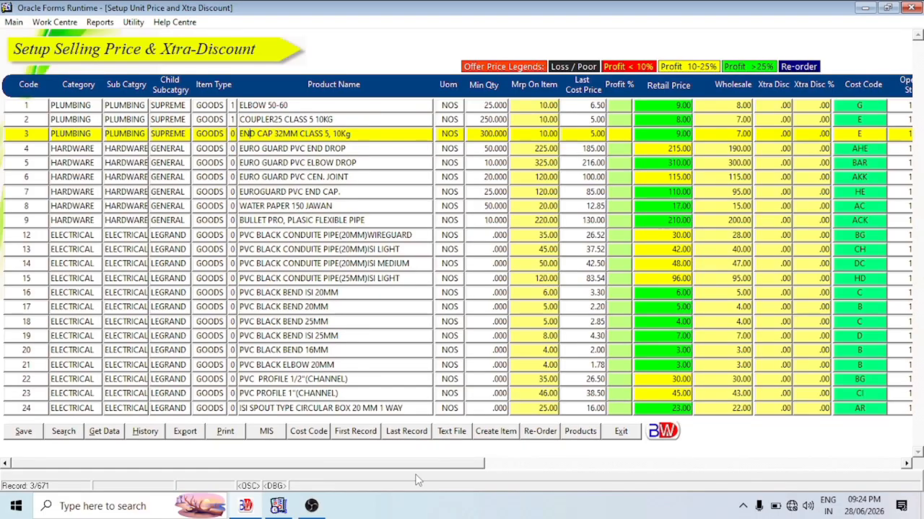
pyautogui.moveTo(411, 467); pyautogui.dragTo(83, 476)
pyautogui.click(246, 292)
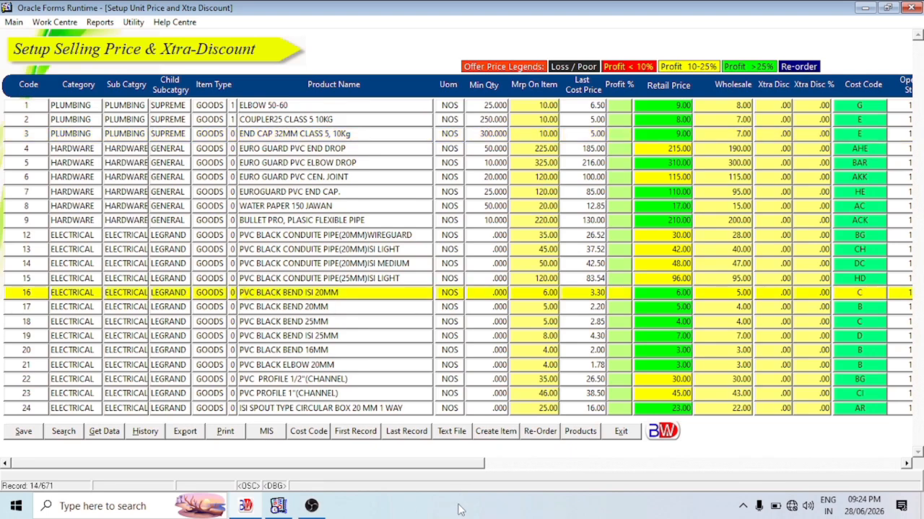
pyautogui.click(407, 434)
pyautogui.click(280, 395)
pyautogui.click(275, 350)
pyautogui.click(285, 322)
pyautogui.click(294, 264)
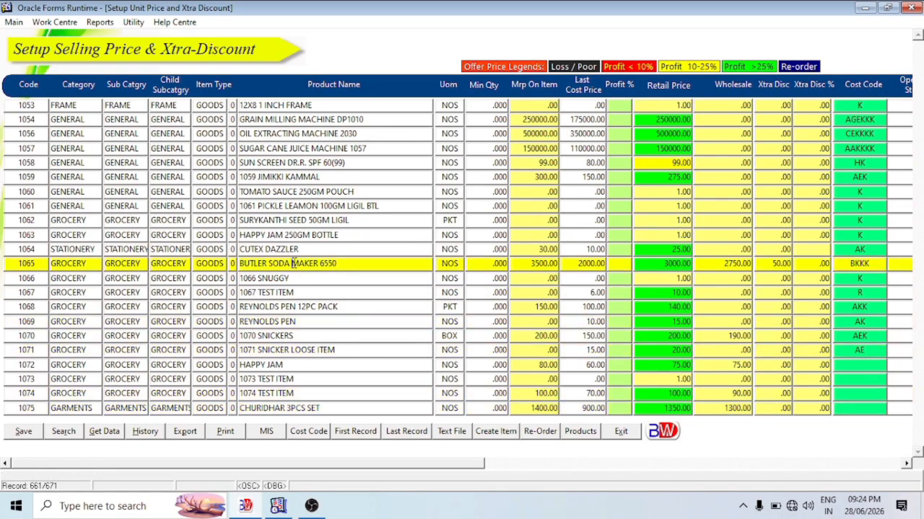
pyautogui.click(290, 221)
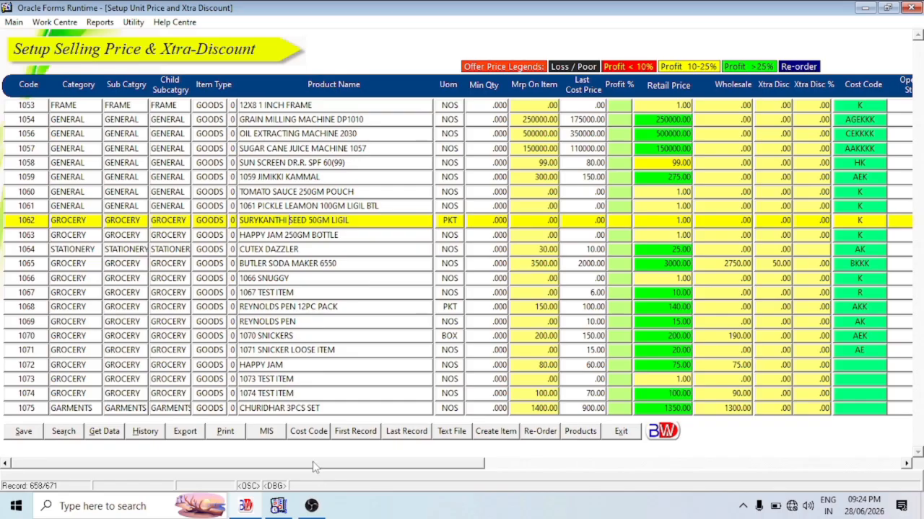
pyautogui.moveTo(323, 472); pyautogui.dragTo(194, 470)
# Go to the last record, CHURIDHAR 3PCS SET, and review its MRP, last cost, retail and wholesale prices
pyautogui.click(406, 432)
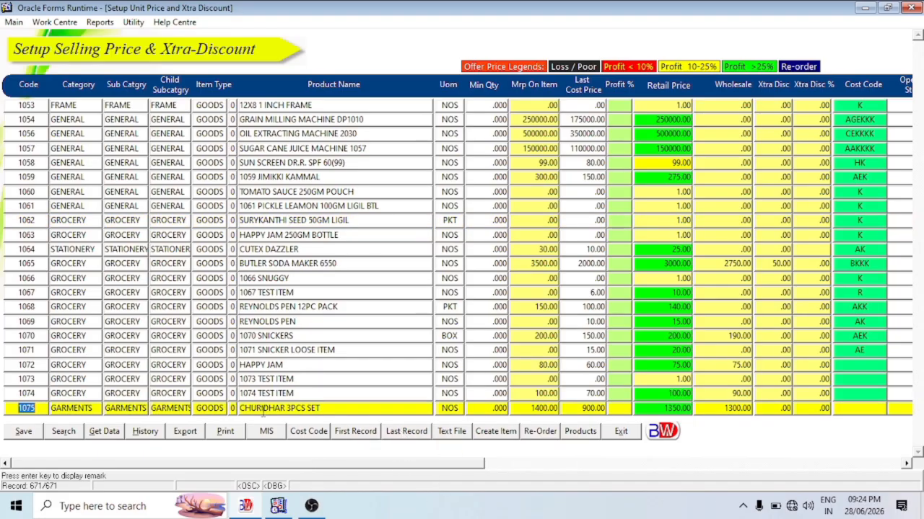
pyautogui.click(327, 409)
pyautogui.press('Home')
pyautogui.hotkey('shift', 'End')
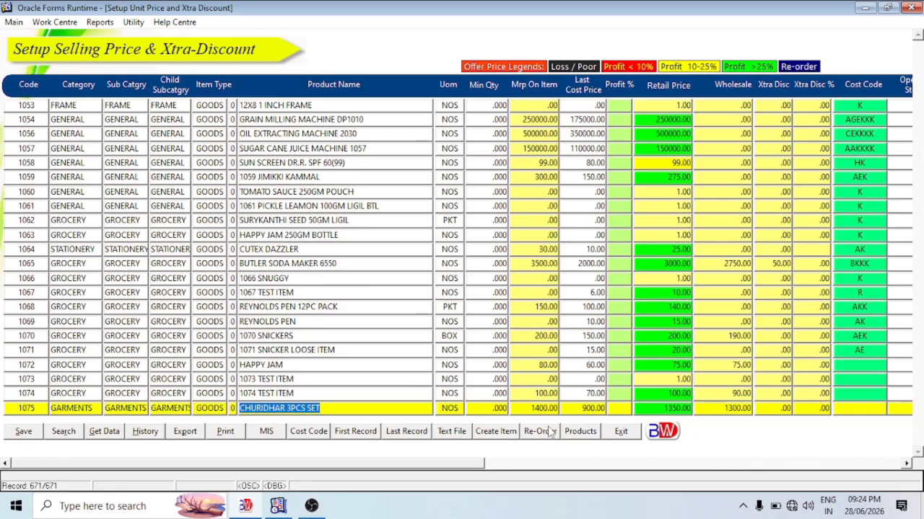
pyautogui.click(534, 410)
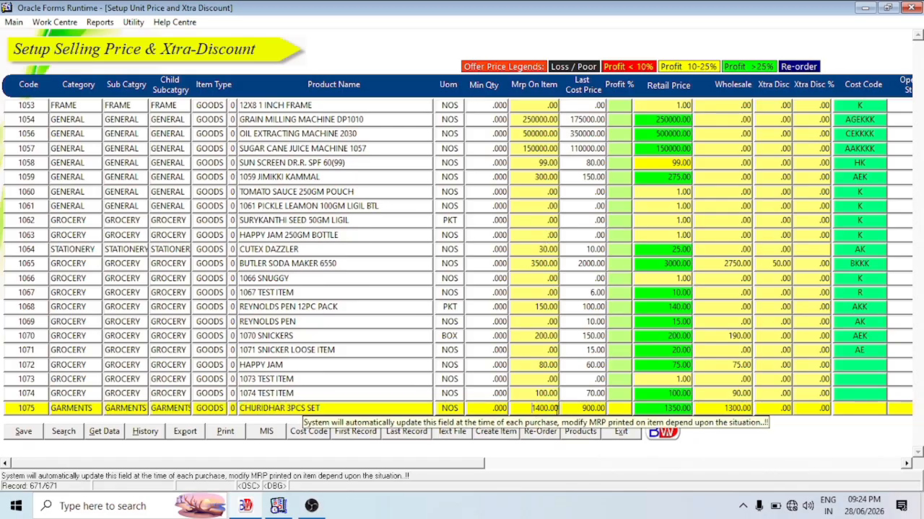
pyautogui.click(581, 410)
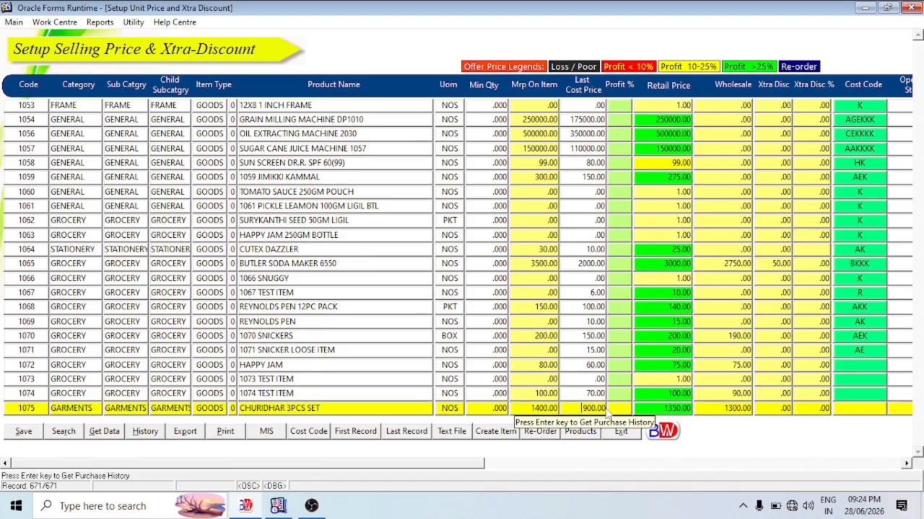
pyautogui.click(671, 408)
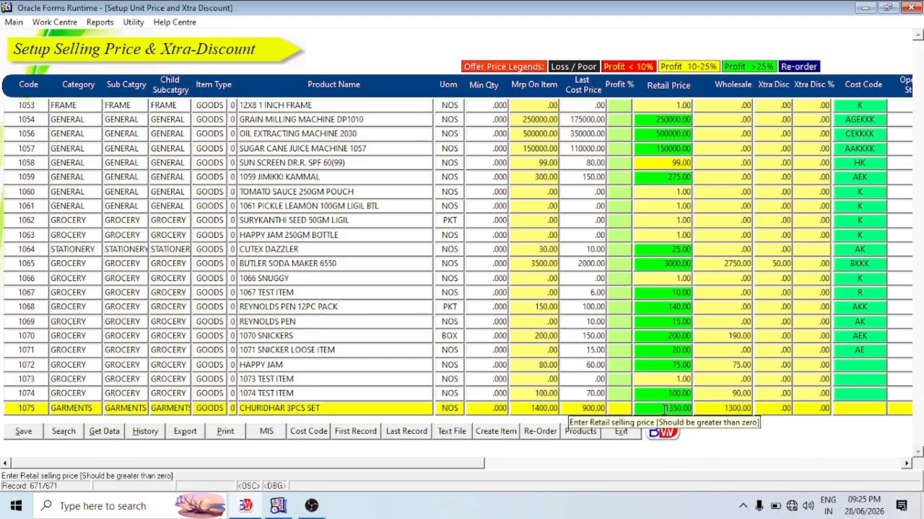
pyautogui.moveTo(666, 409); pyautogui.dragTo(691, 408)
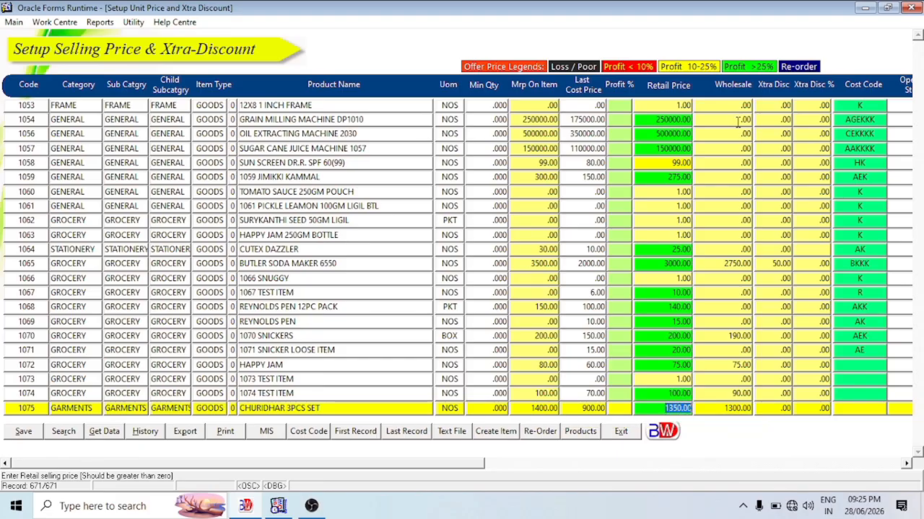
pyautogui.click(725, 408)
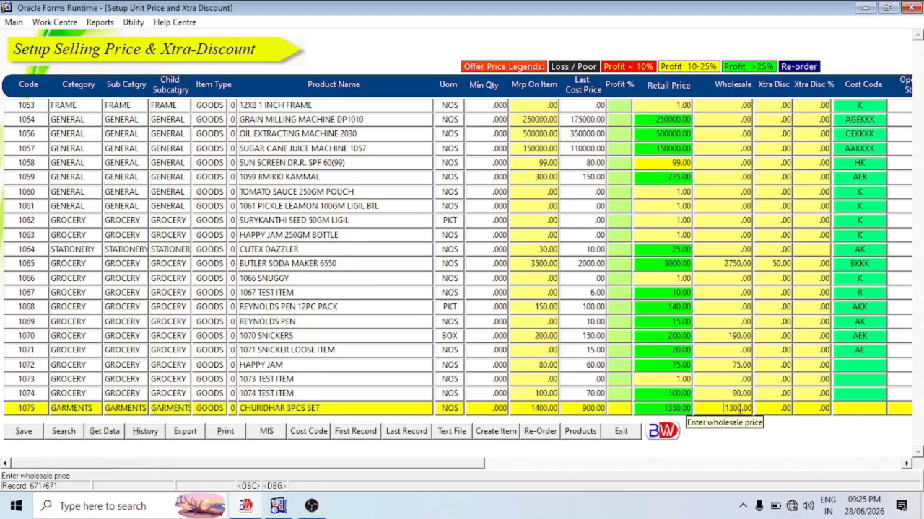
pyautogui.doubleClick(726, 408)
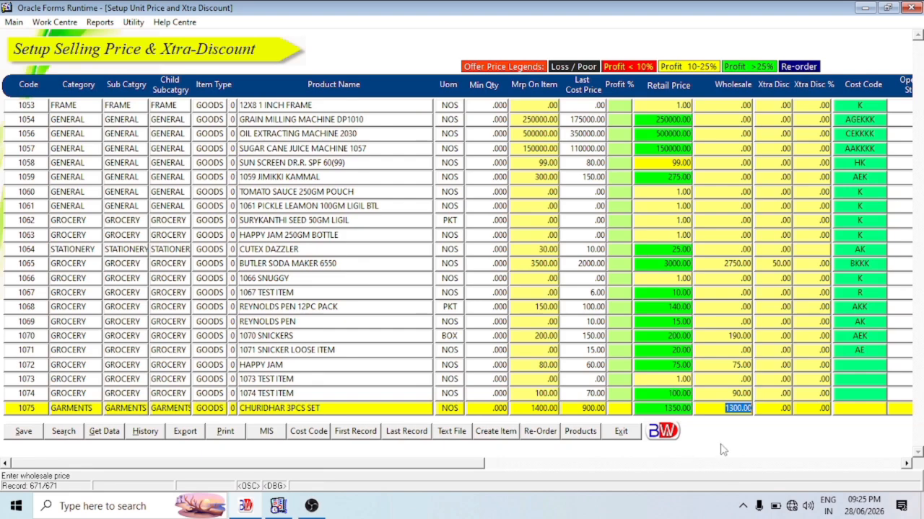
pyautogui.click(676, 408)
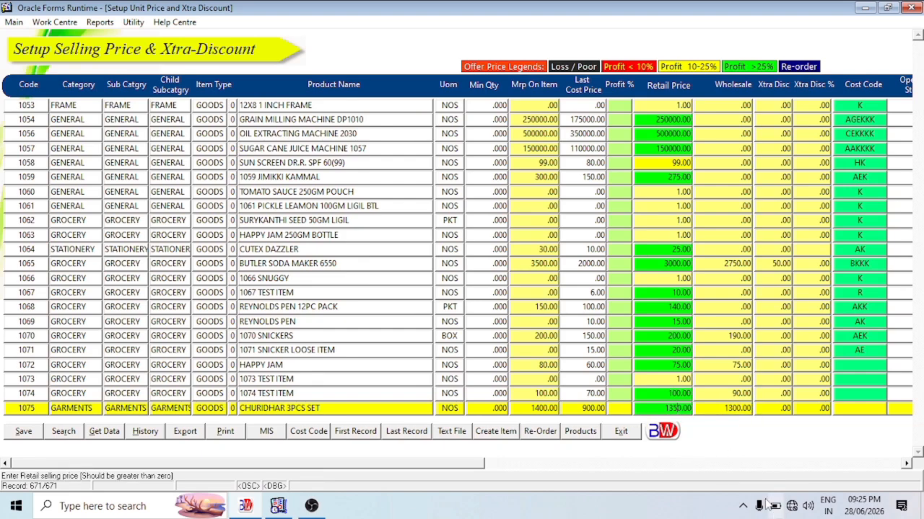
pyautogui.click(724, 409)
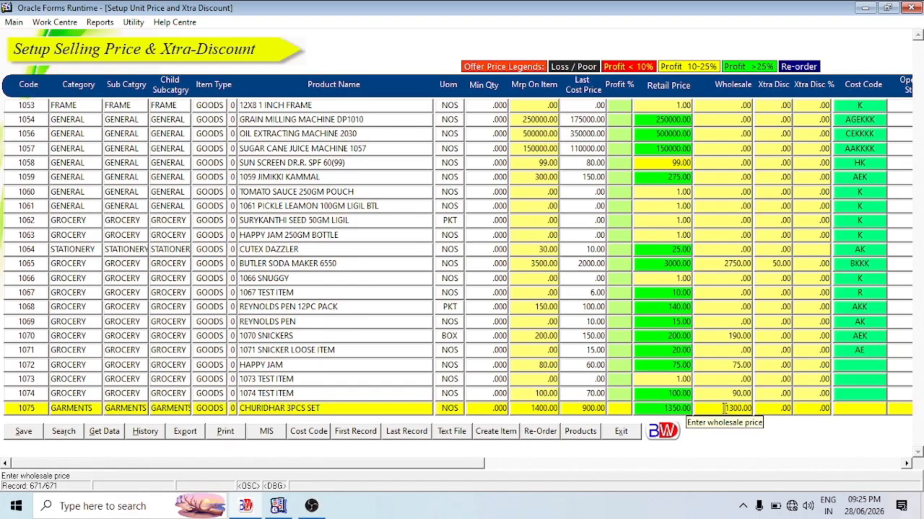
# Set the retail price of CHURIDHAR 3PCS SET to 1400
pyautogui.click(666, 408)
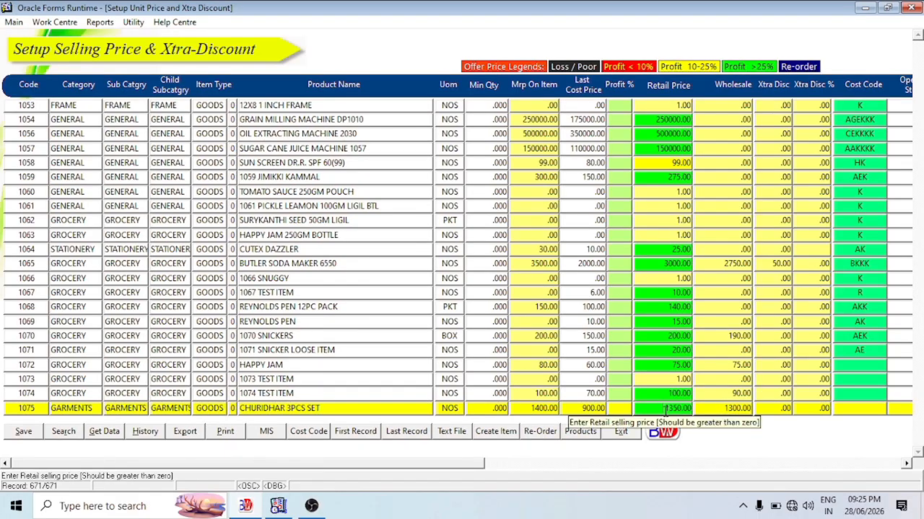
pyautogui.moveTo(666, 408); pyautogui.dragTo(694, 408)
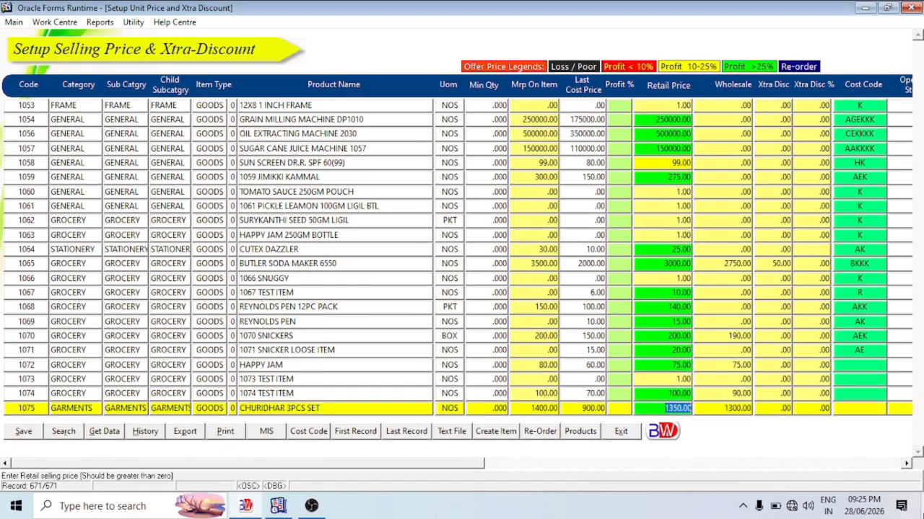
pyautogui.write('14')
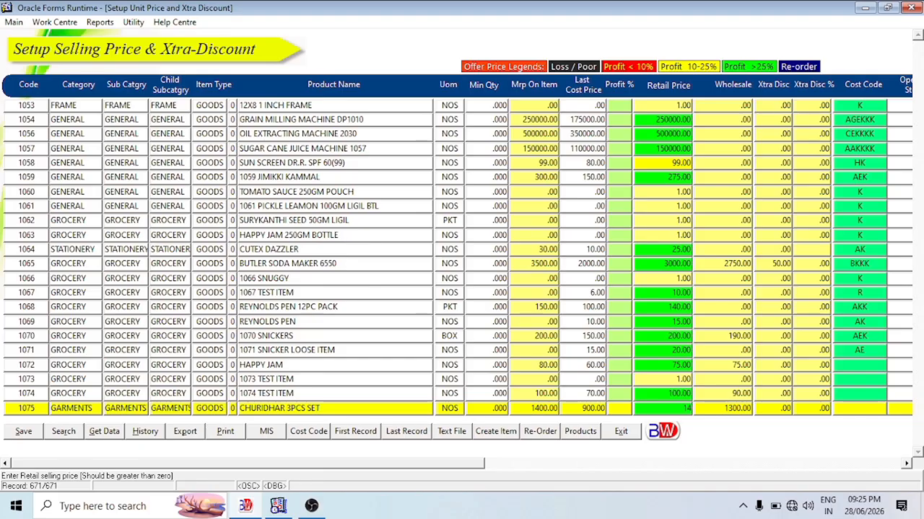
pyautogui.write('00')
pyautogui.press('Tab')
# Set the wholesale price of CHURIDHAR 3PCS SET to 1350 and its flat extra discount to 50
pyautogui.write('1')
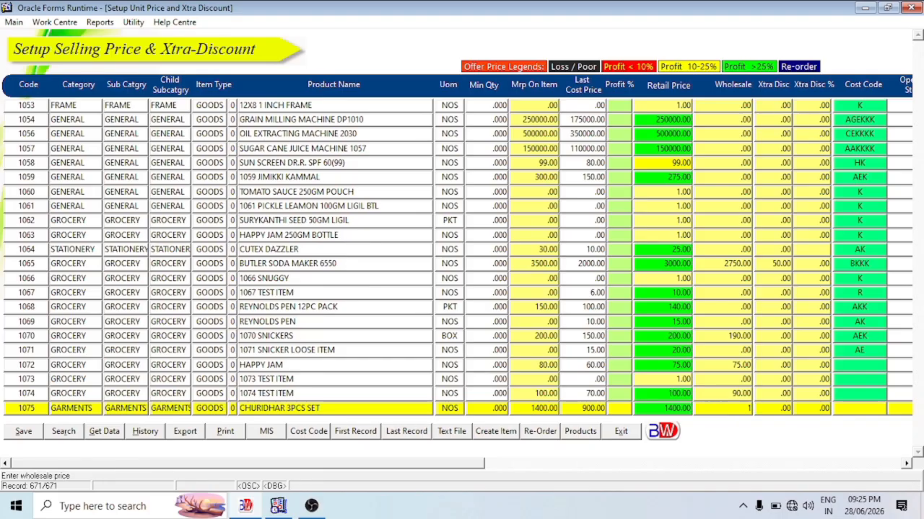
pyautogui.write('350')
pyautogui.press('Tab')
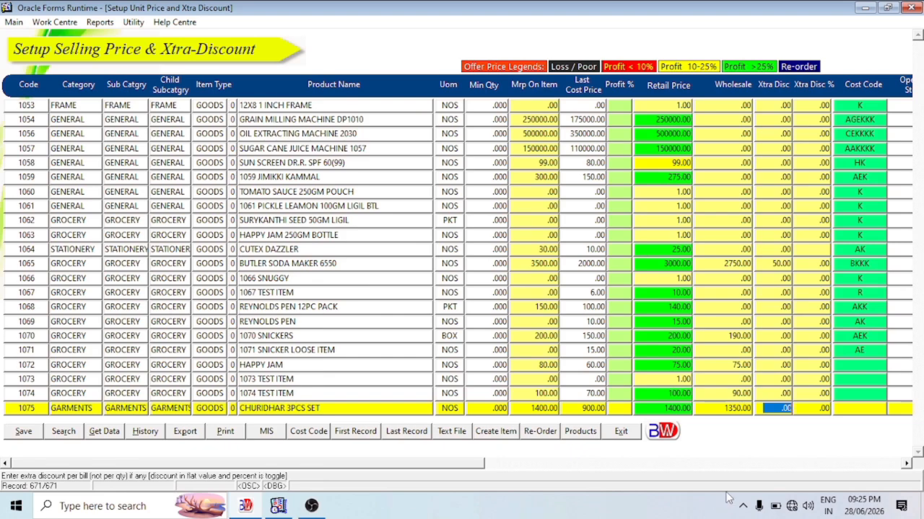
pyautogui.write('50')
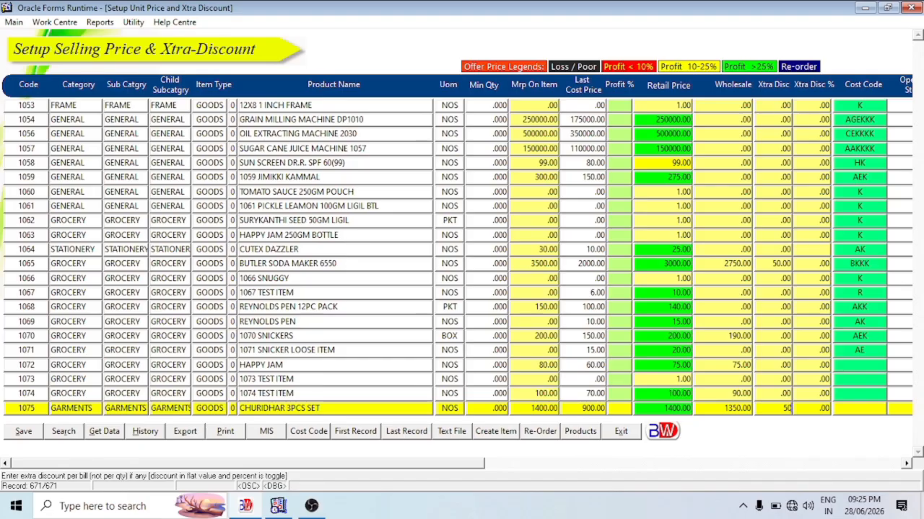
pyautogui.press('Tab')
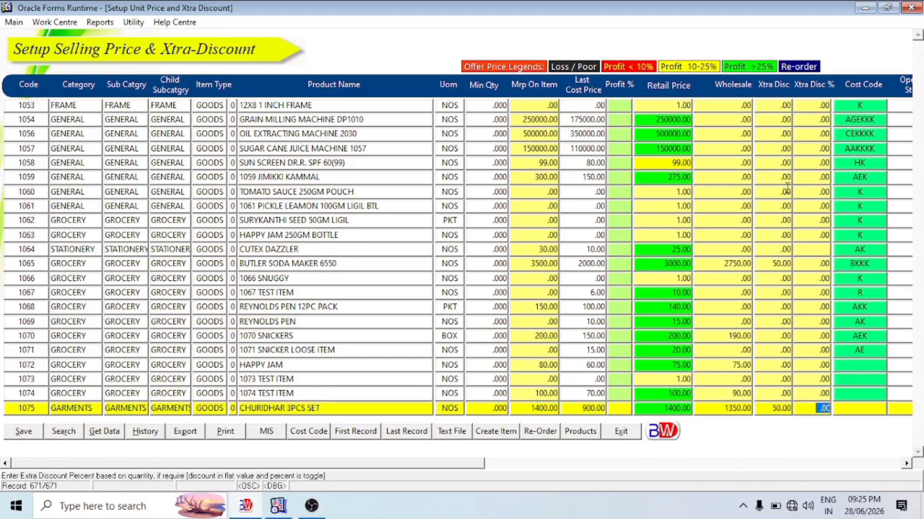
# Examine the flat extra discount per bill and the quantity-based extra discount percent fields of CHURIDHAR 3PCS SET
pyautogui.click(774, 408)
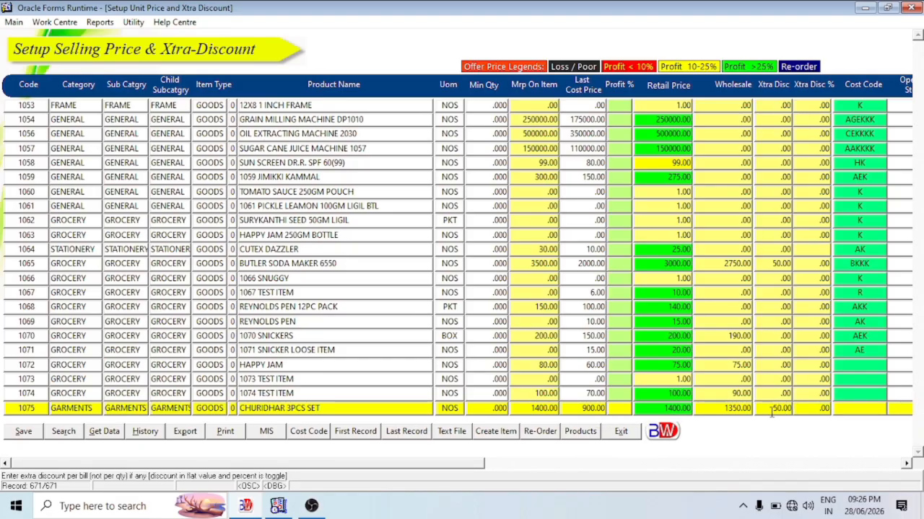
pyautogui.moveTo(773, 408); pyautogui.dragTo(803, 411)
pyautogui.click(783, 410)
pyautogui.moveTo(769, 409); pyautogui.dragTo(793, 408)
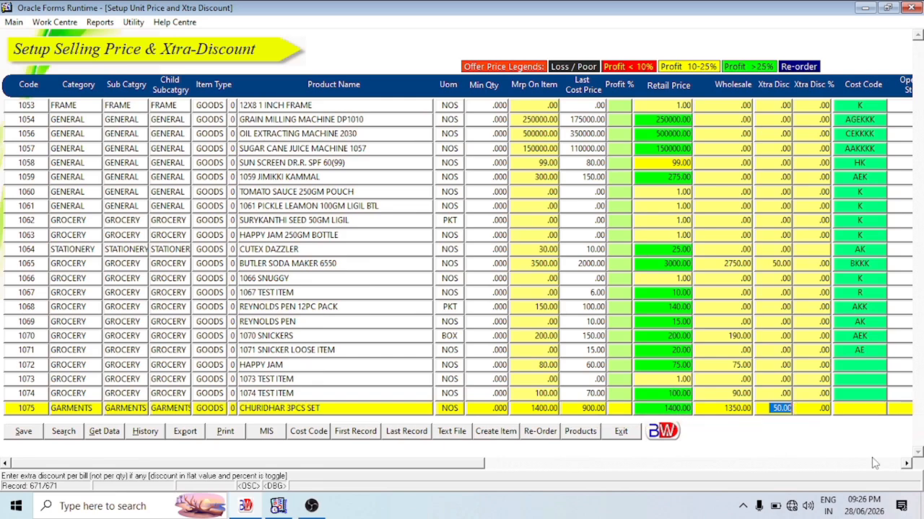
pyautogui.click(811, 409)
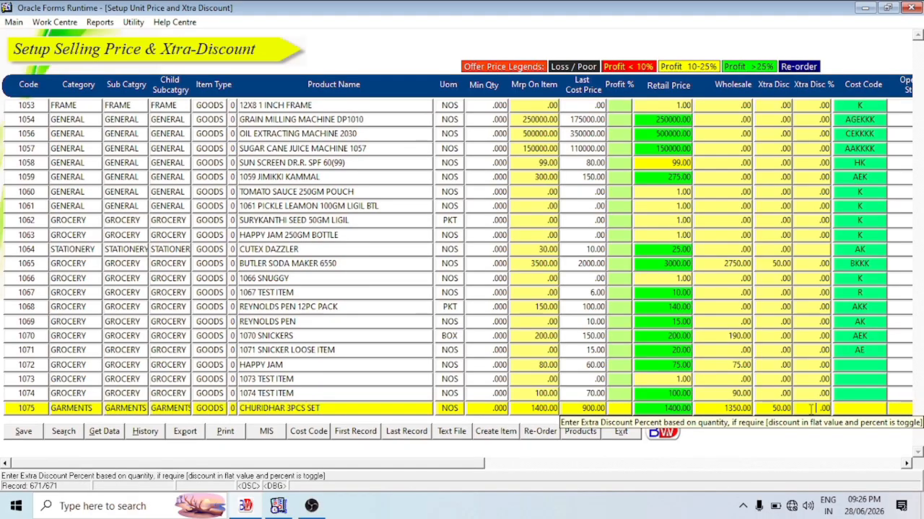
pyautogui.click(774, 409)
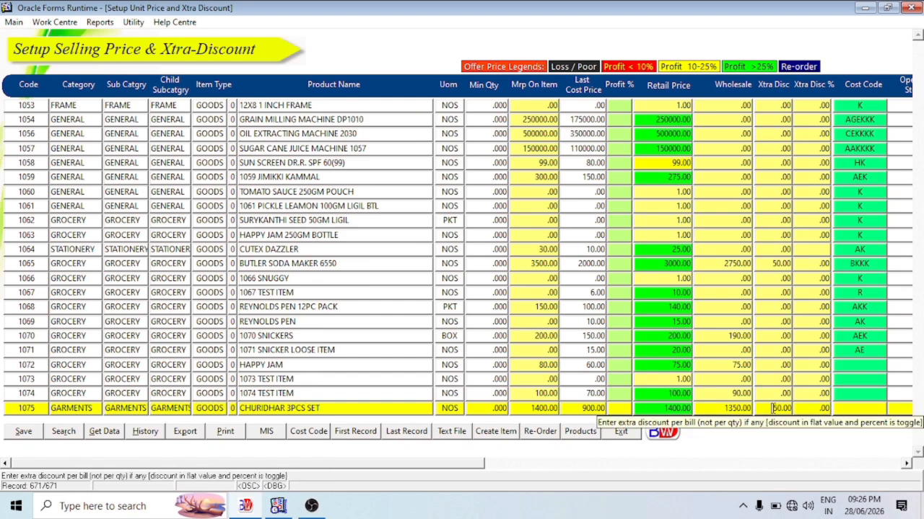
pyautogui.doubleClick(774, 408)
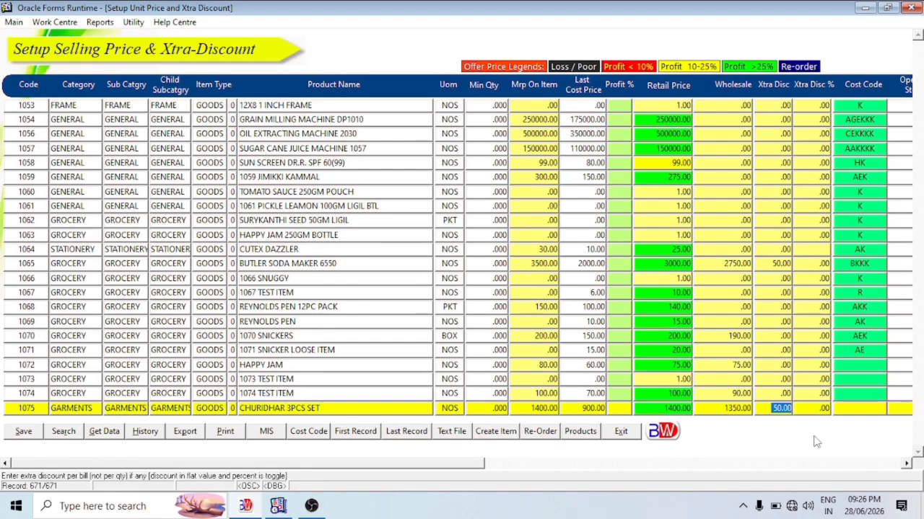
pyautogui.moveTo(470, 463); pyautogui.dragTo(572, 474)
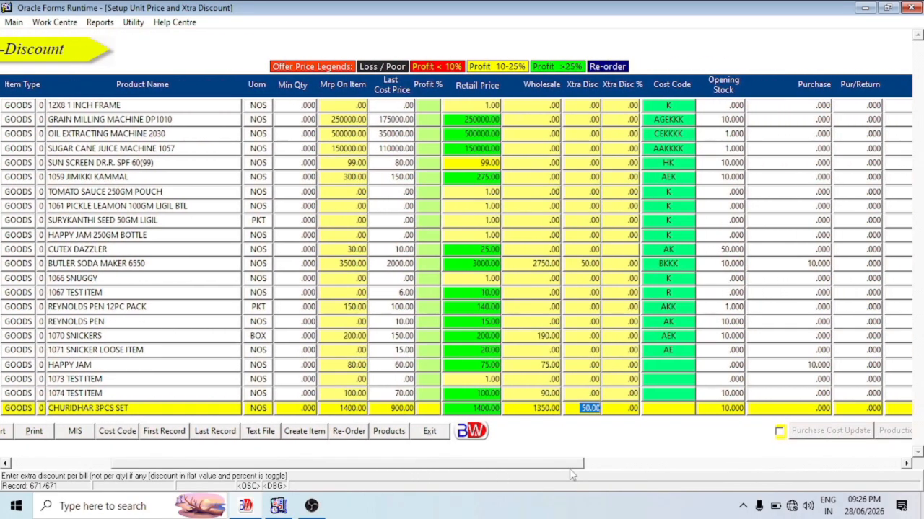
pyautogui.click(586, 408)
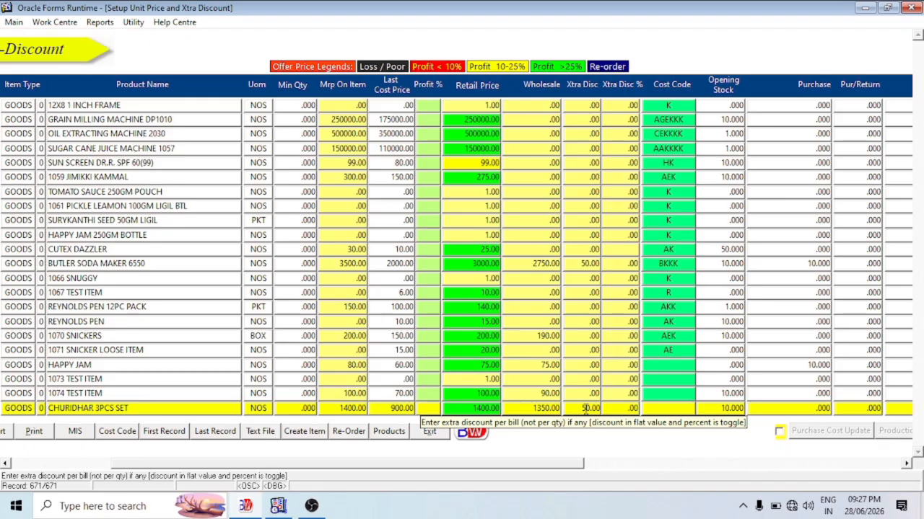
pyautogui.moveTo(577, 409); pyautogui.dragTo(603, 409)
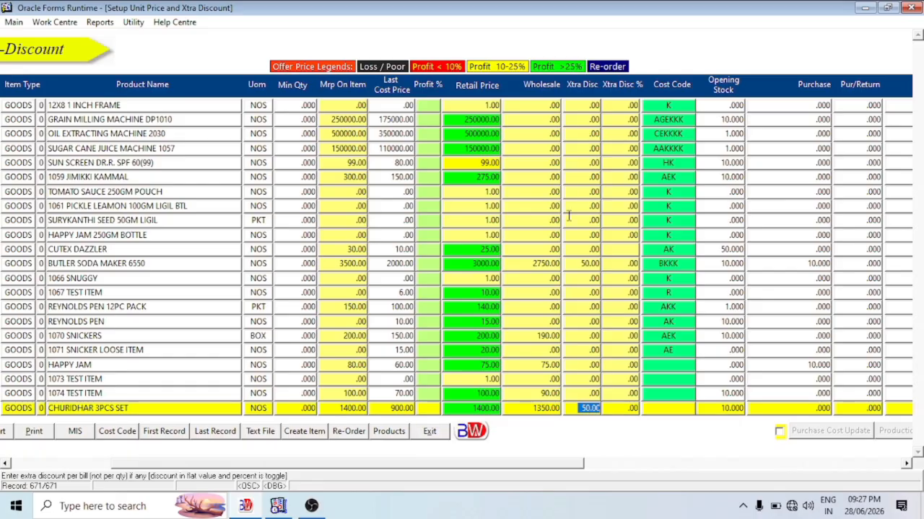
pyautogui.click(619, 408)
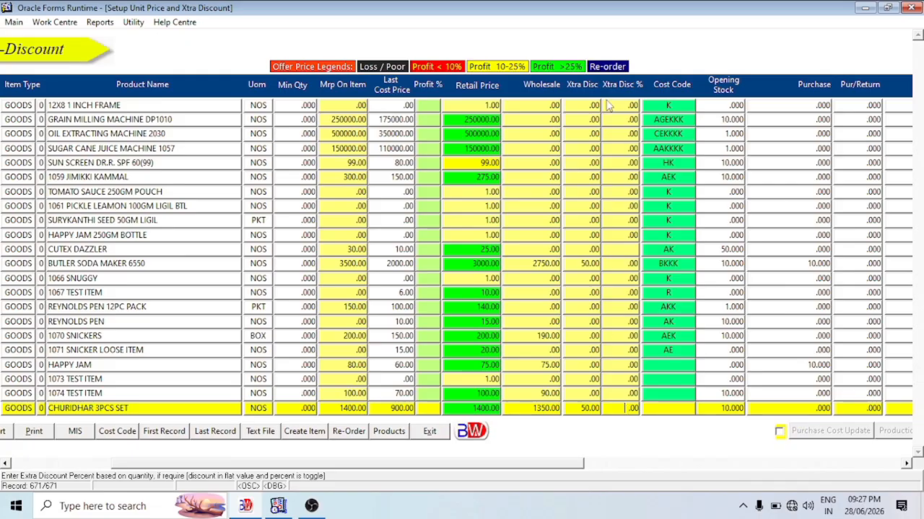
pyautogui.click(586, 408)
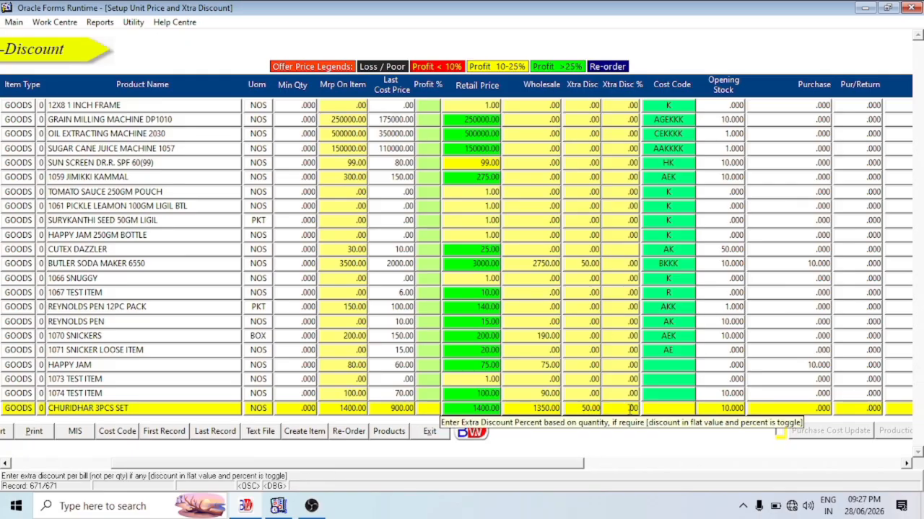
pyautogui.press('Tab')
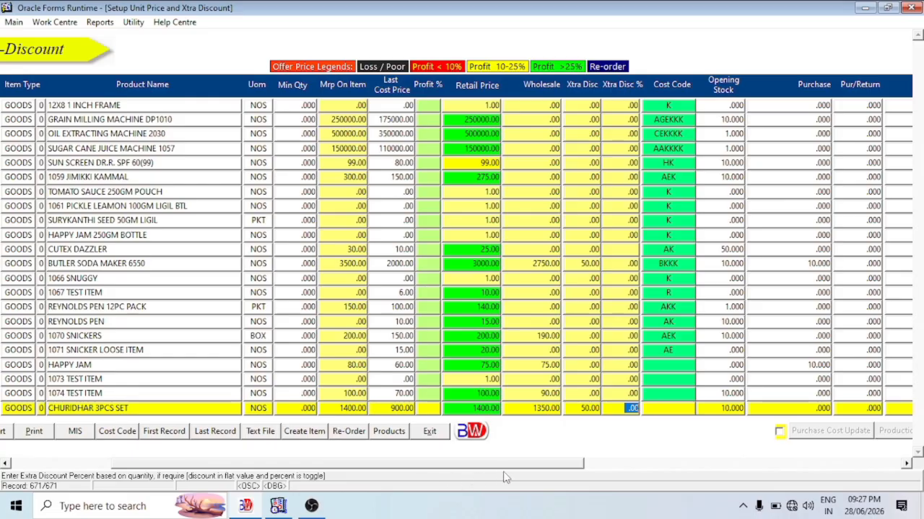
pyautogui.moveTo(408, 468); pyautogui.dragTo(490, 469)
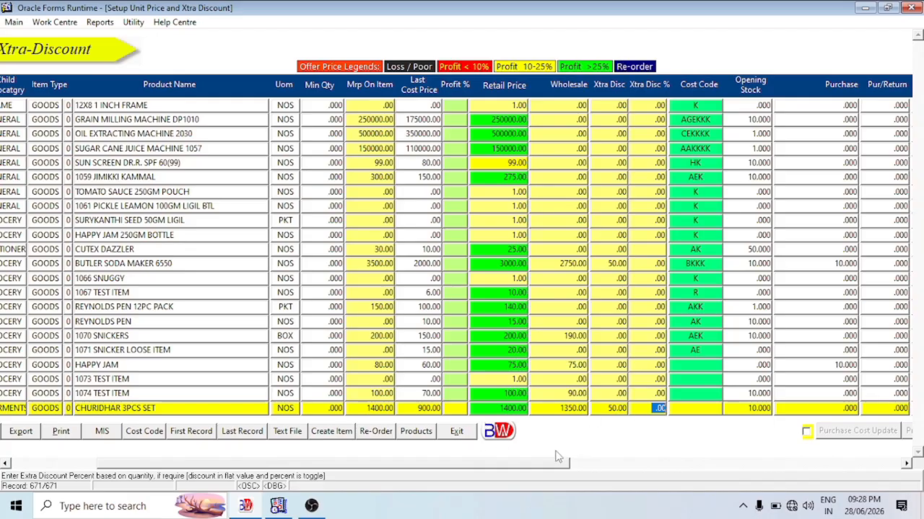
# Save the price changes of CHURIDHAR 3PCS SET and close the selling price register
pyautogui.moveTo(552, 464); pyautogui.dragTo(230, 475)
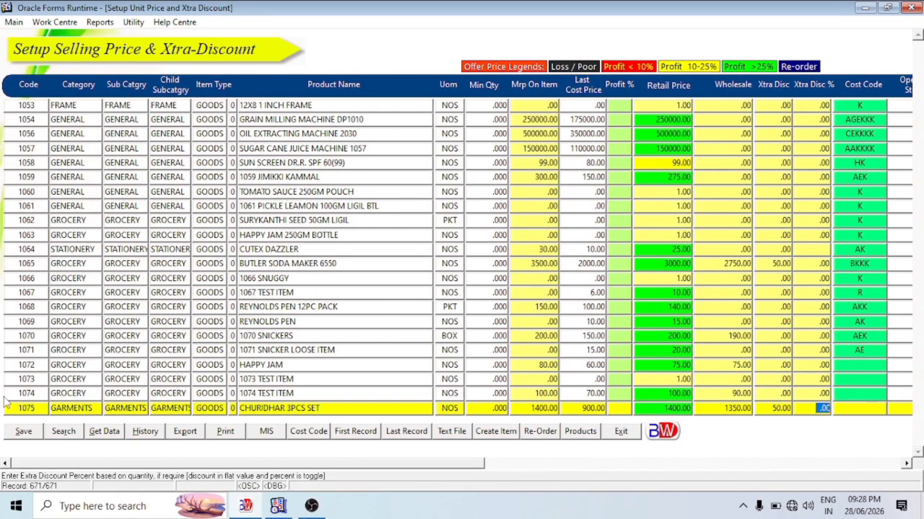
pyautogui.click(24, 435)
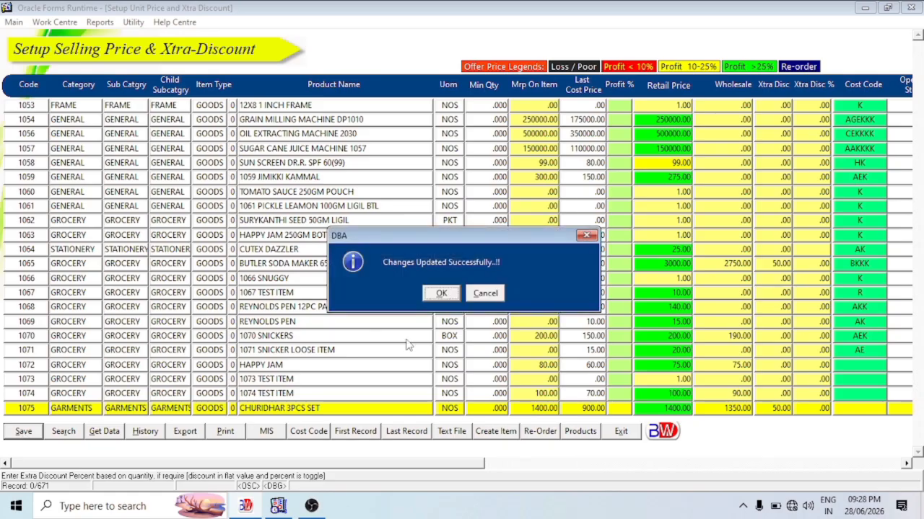
pyautogui.click(438, 295)
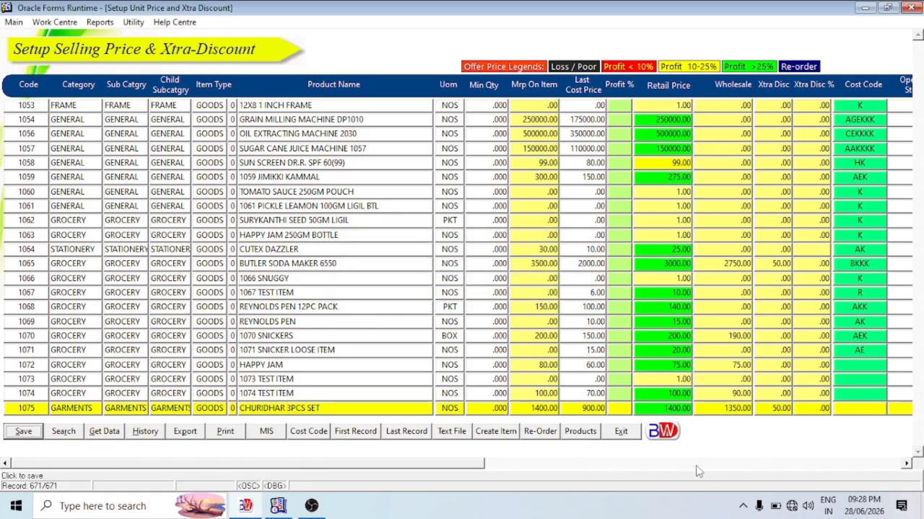
pyautogui.click(622, 433)
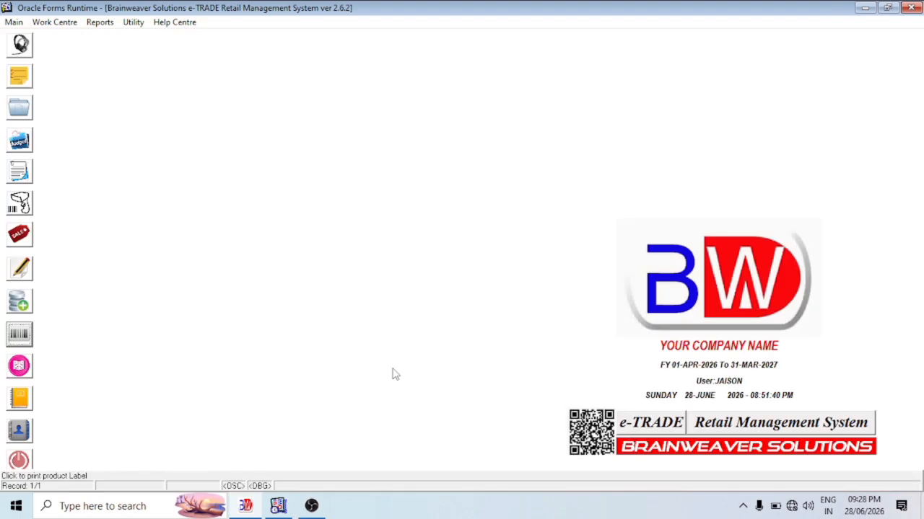
# Start a POS sales invoice, accept the default date and customer, and bring up the retail item list
pyautogui.click(20, 202)
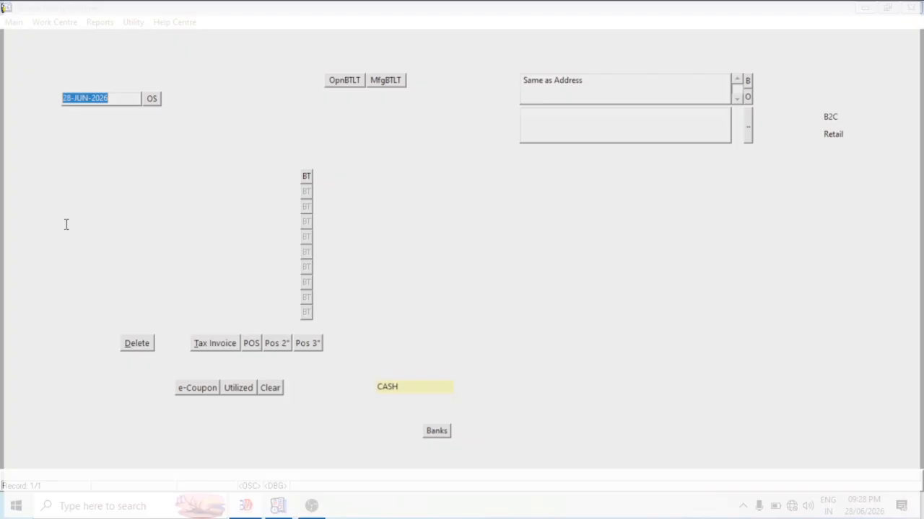
pyautogui.press('Return')
pyautogui.press('Return')
pyautogui.press('Return')
pyautogui.press('Return')
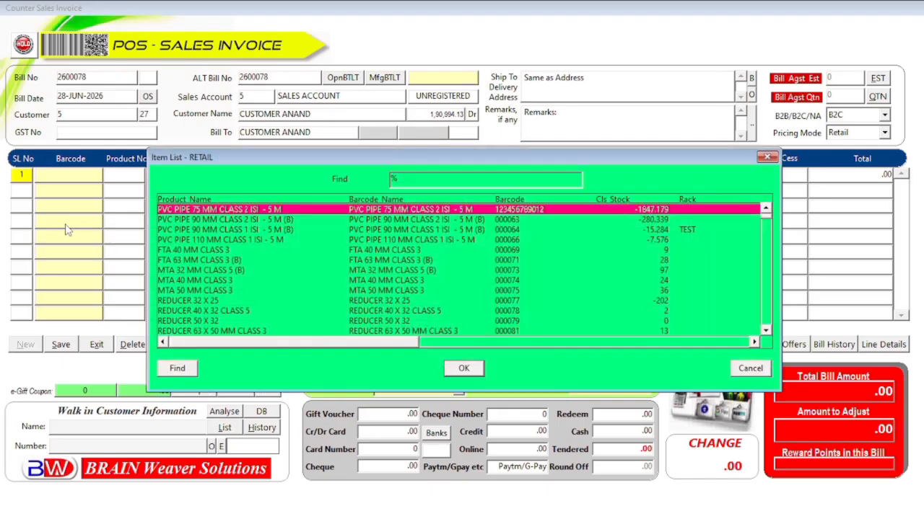
pyautogui.write('cuTEX DAZZLER')
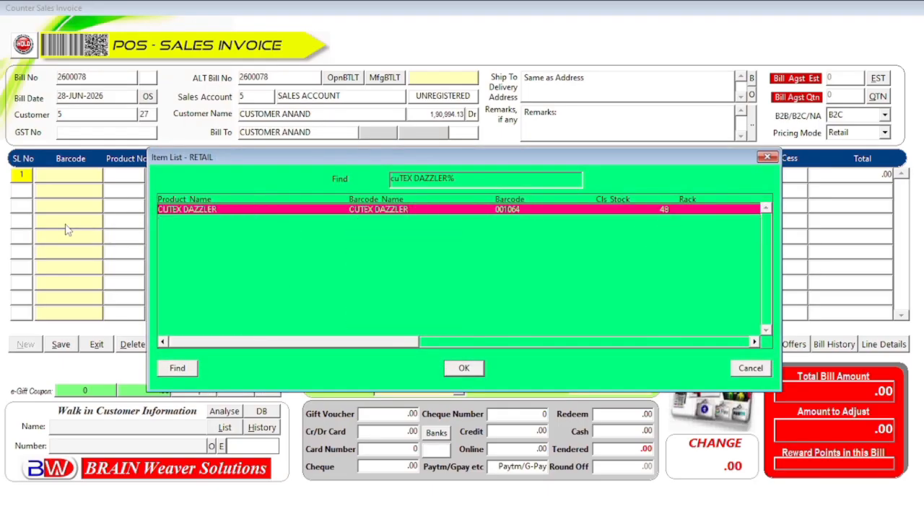
pyautogui.press('BackSpace')
pyautogui.press('BackSpace')
pyautogui.press('BackSpace')
pyautogui.press('BackSpace')
pyautogui.press('BackSpace')
pyautogui.press('BackSpace')
pyautogui.press('BackSpace')
pyautogui.press('BackSpace')
pyautogui.press('BackSpace')
pyautogui.press('BackSpace')
pyautogui.press('BackSpace')
pyautogui.press('BackSpace')
pyautogui.press('BackSpace')
# Add CHURIDHAR 3PCS SET to the POS invoice with quantity 1 and override its extra discount with 0
pyautogui.write('chuRIDHAR 3PCS SET%')
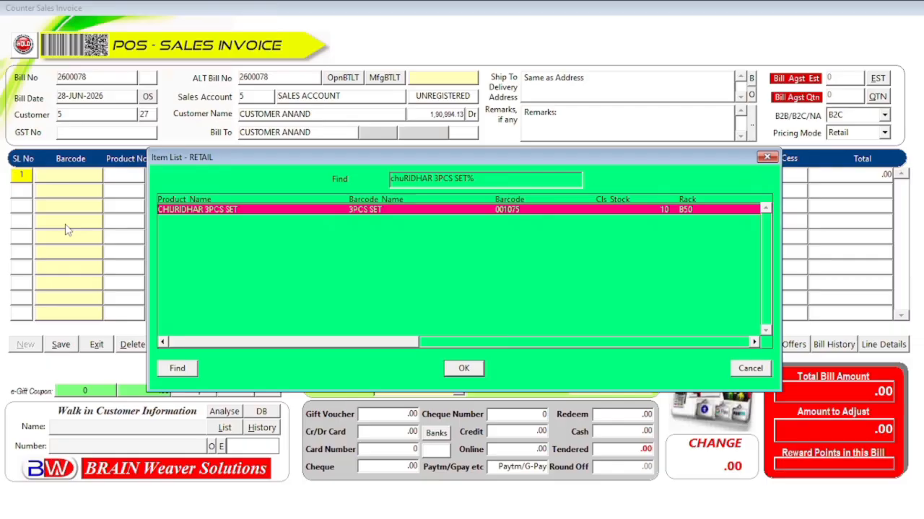
pyautogui.press('Return')
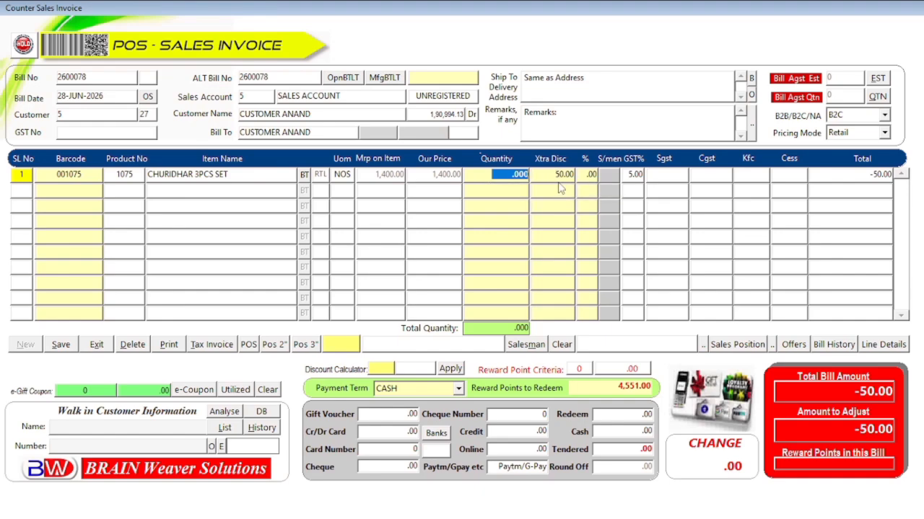
pyautogui.write('1')
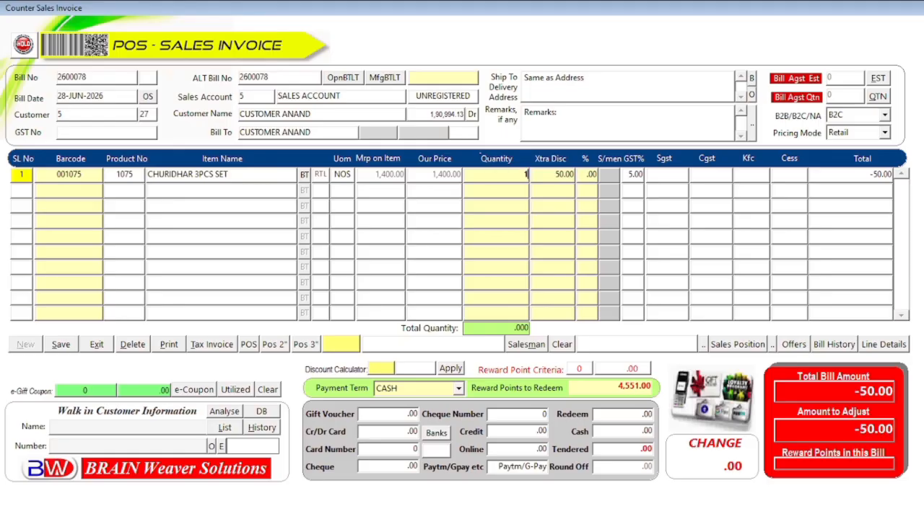
pyautogui.press('Return')
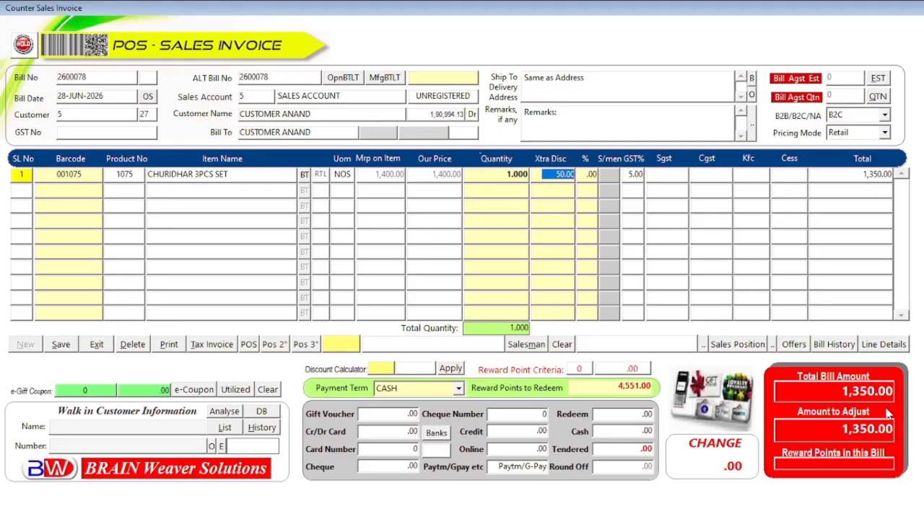
pyautogui.write('0')
pyautogui.press('Return')
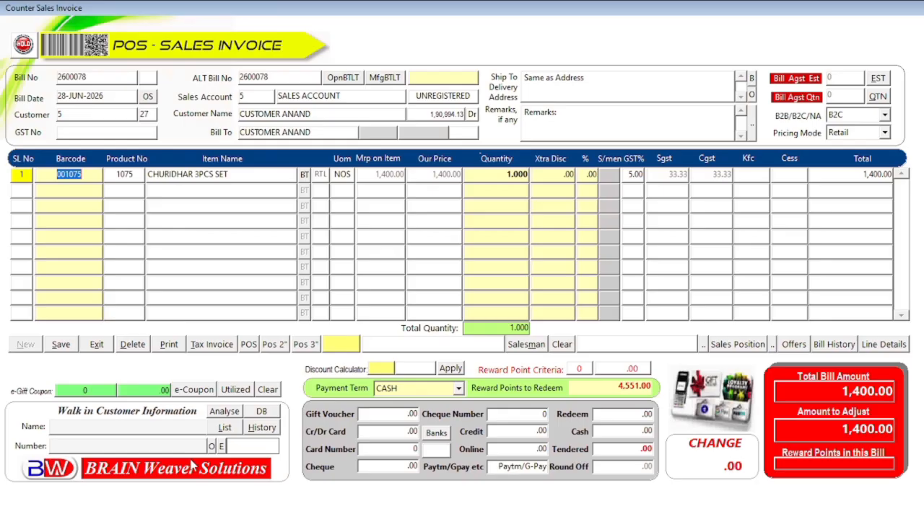
pyautogui.press('Down')
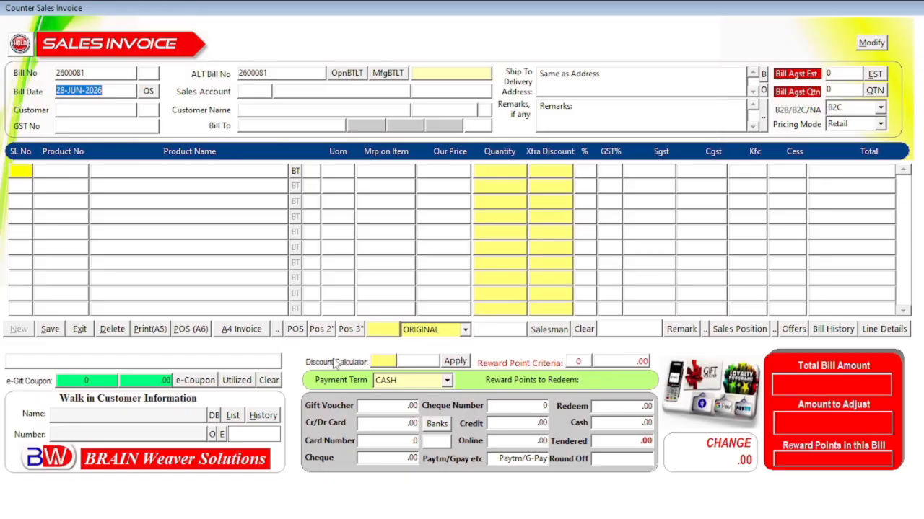
# Choose WALK IN CUSTOMERS as the customer of the new sales invoice and accept the header details
pyautogui.press('Return')
pyautogui.write('wALK IN CUSTOMERS%')
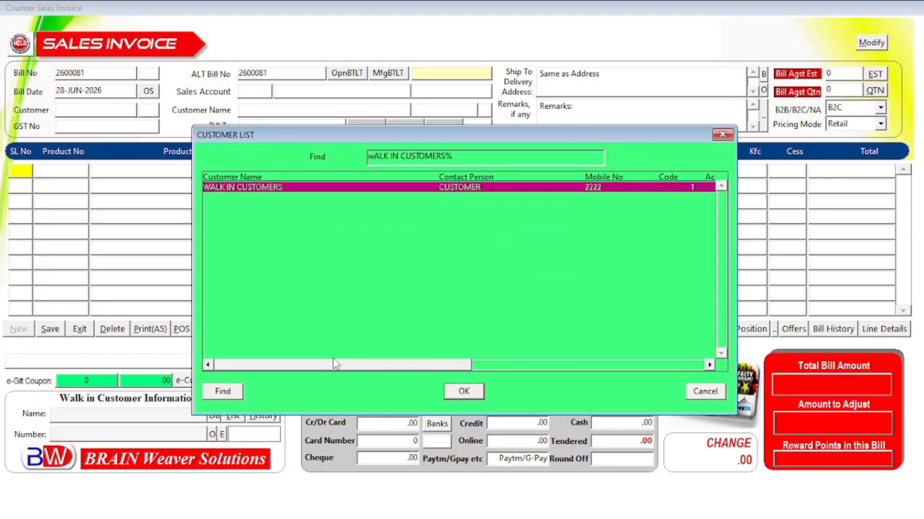
pyautogui.press('Return')
pyautogui.press('Return')
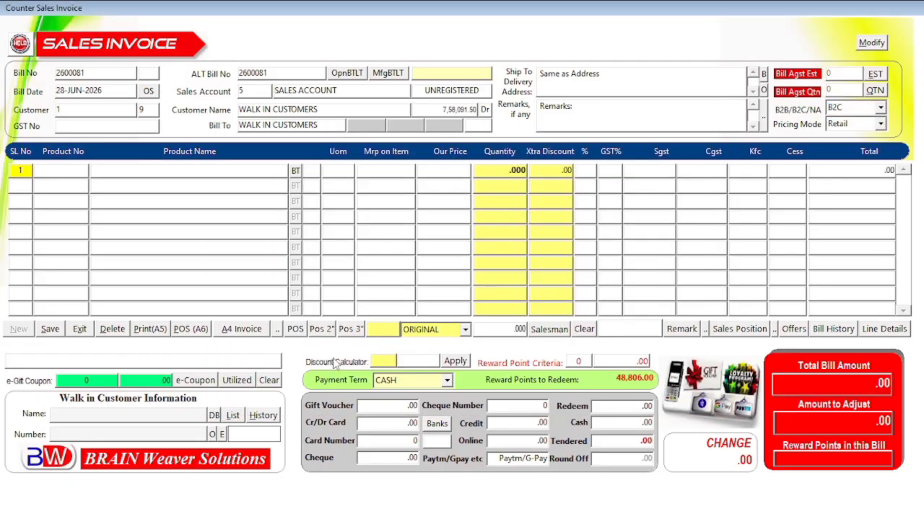
# Add CHURIDHAR 3PCS SET to the sales invoice with quantity 1 and override its extra discount with 0
pyautogui.press('Return')
pyautogui.write('chuRIDHAR 3PCS SET%')
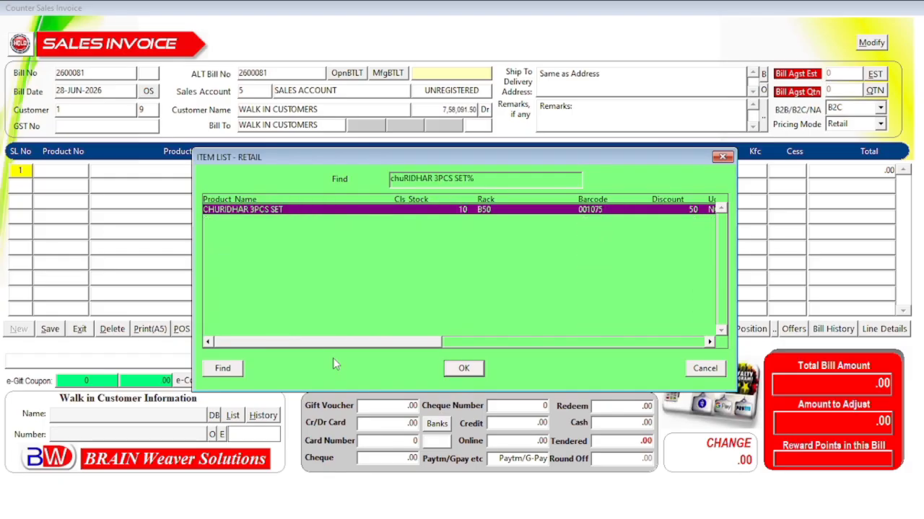
pyautogui.press('Return')
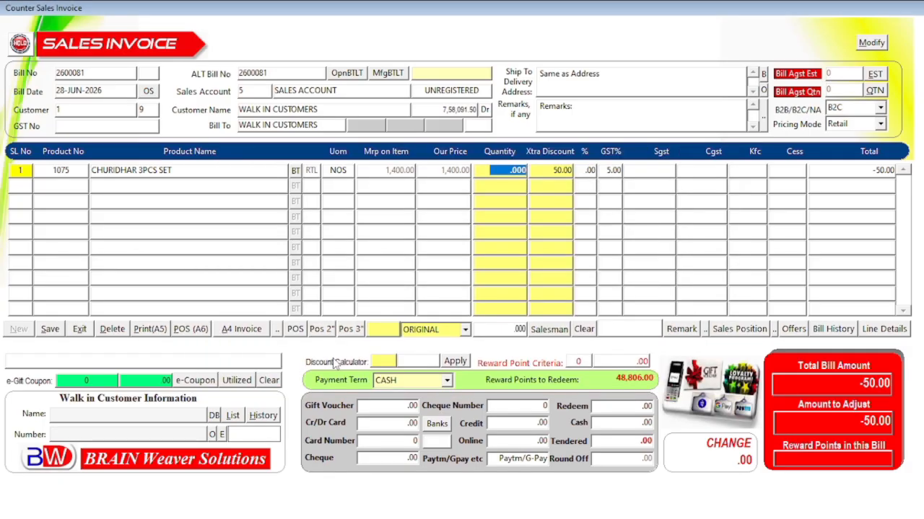
pyautogui.write('1')
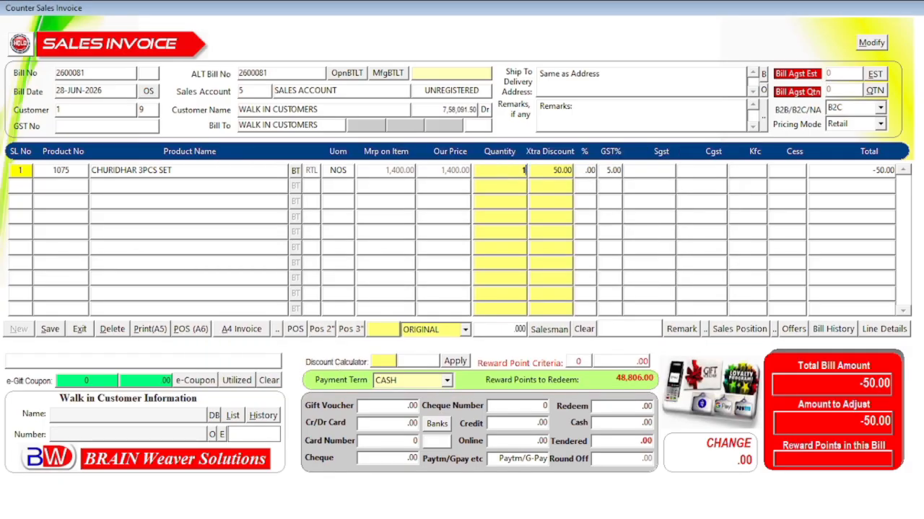
pyautogui.press('Return')
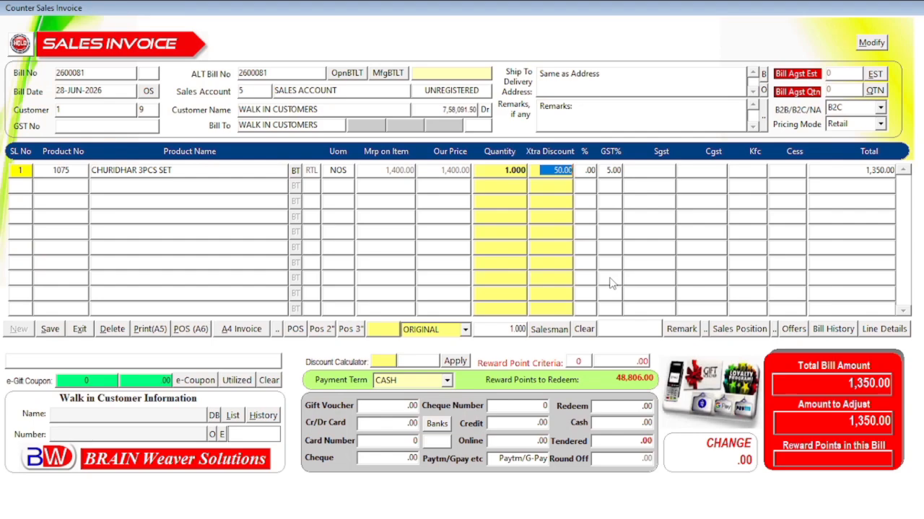
pyautogui.write('0')
pyautogui.press('Return')
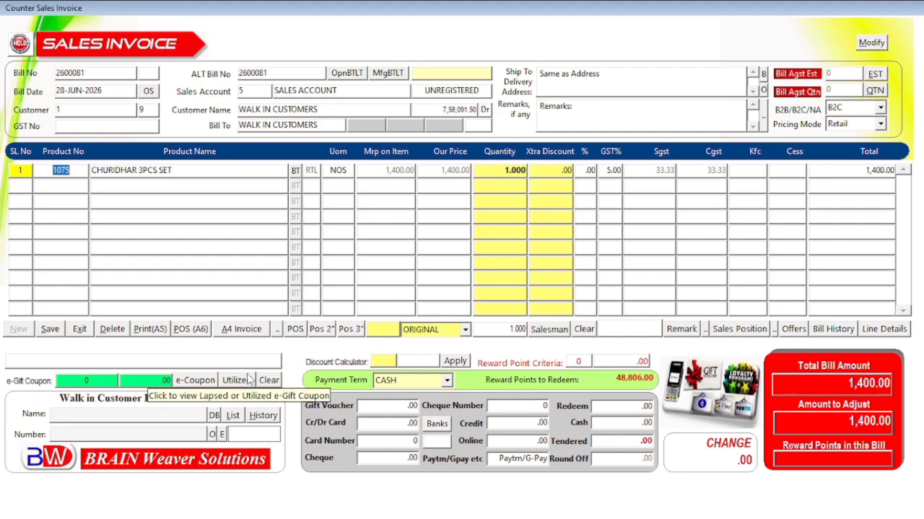
# Add CHURIDHAR 3PCS SET as a second line of the sales invoice and delete that line again
pyautogui.press('Return')
pyautogui.press('Return')
pyautogui.write('chuRIDHAR 3PCS SET%')
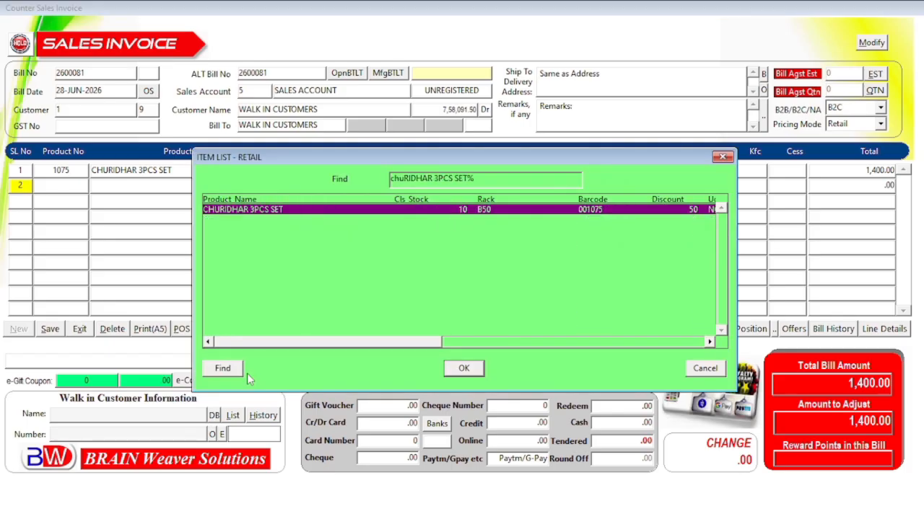
pyautogui.press('Return')
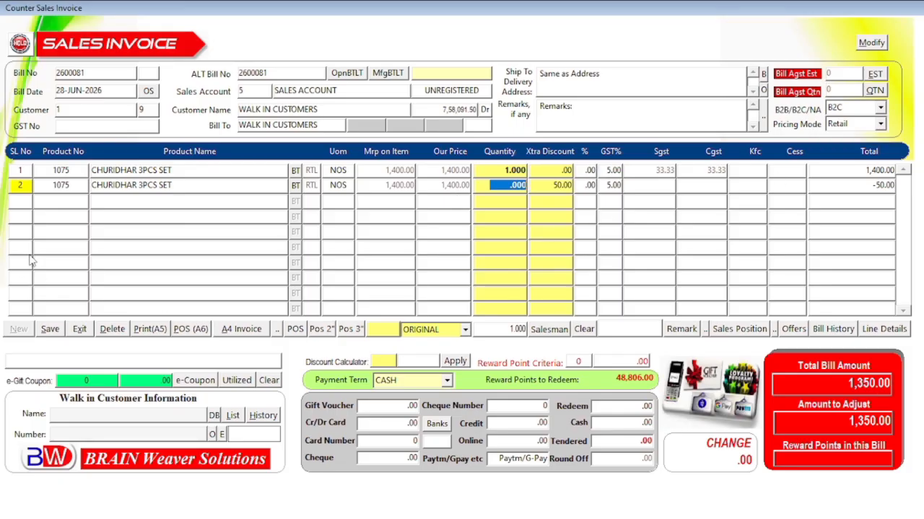
pyautogui.click(113, 330)
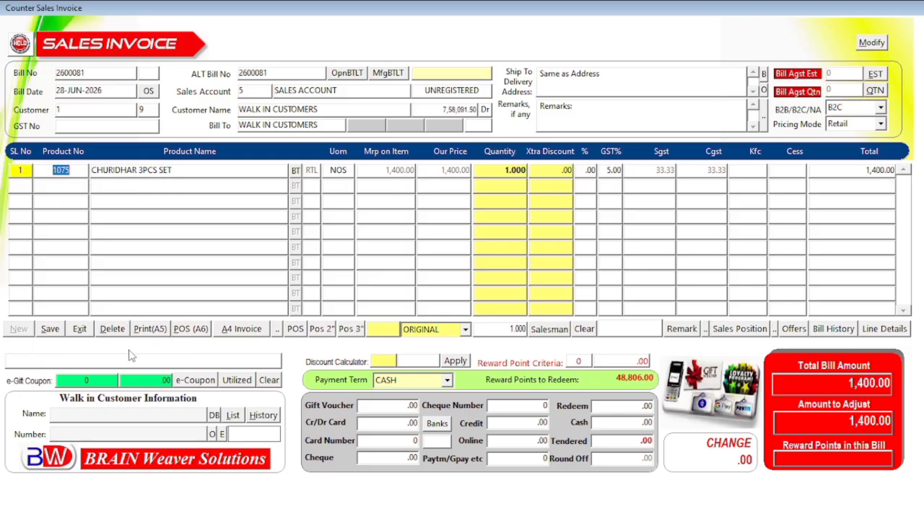
# Switch the pricing mode to Wholesale and add CHURIDHAR 3PCS SET as the second sales invoice line with quantity 1
pyautogui.press('Down')
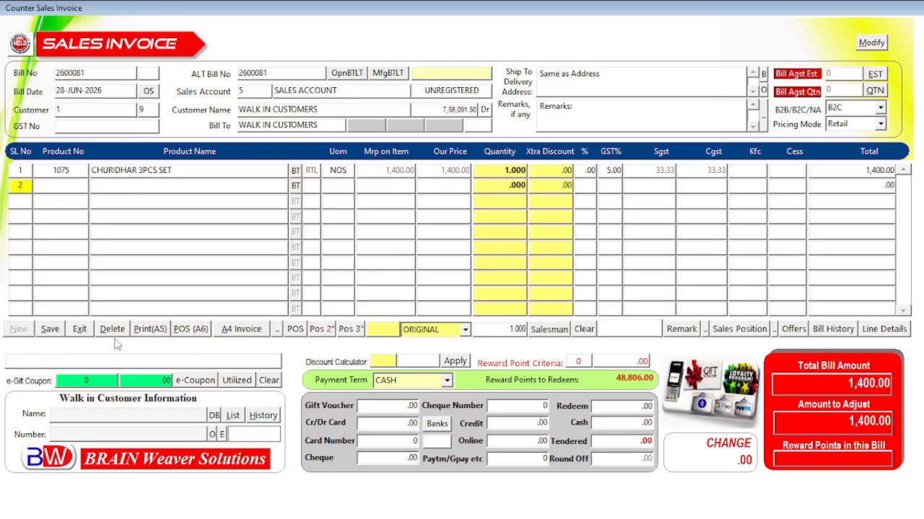
pyautogui.click(869, 125)
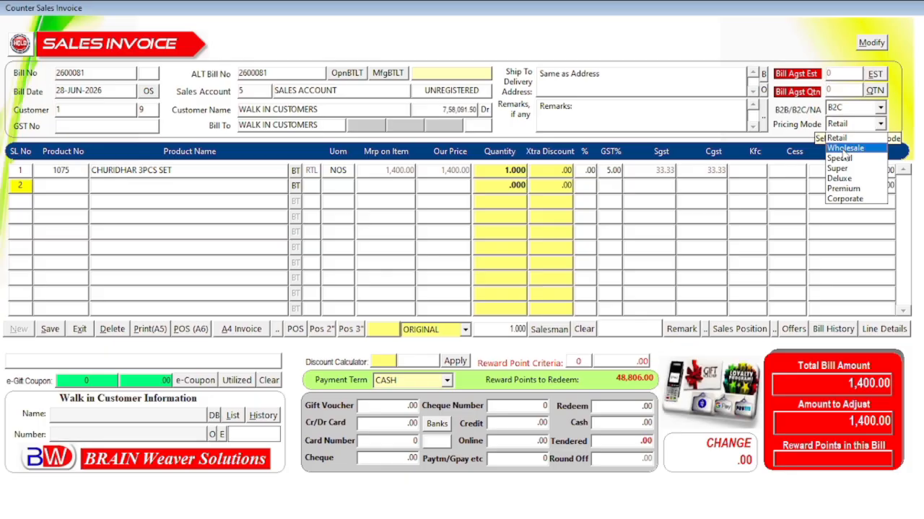
pyautogui.click(842, 150)
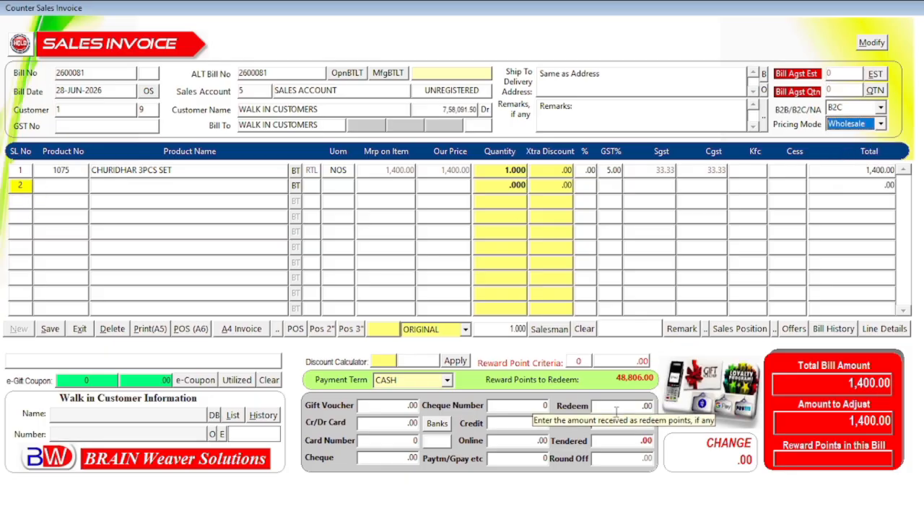
pyautogui.press('Return')
pyautogui.press('Return')
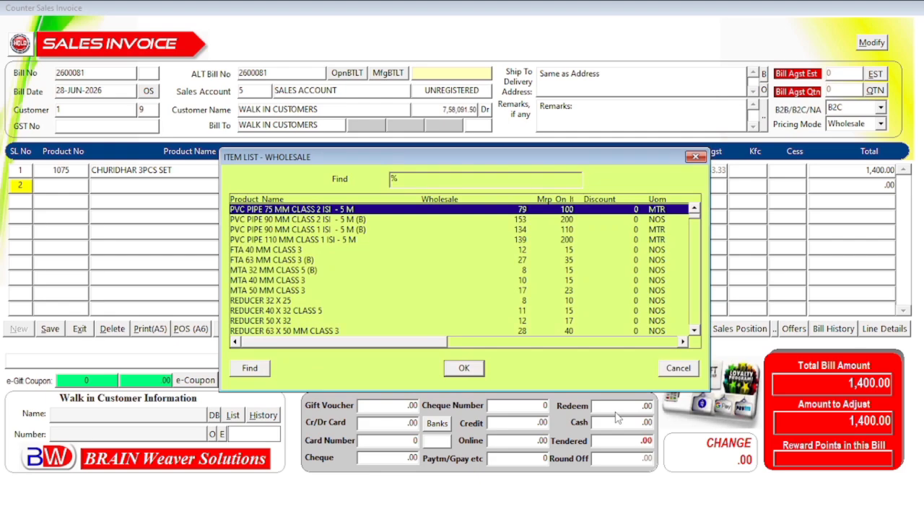
pyautogui.write('chuRIDHAR 3PCS SET')
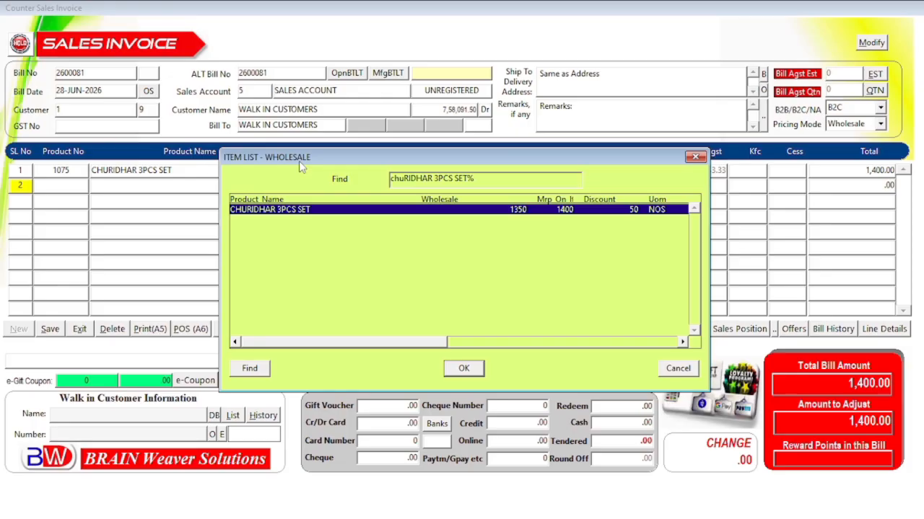
pyautogui.press('Return')
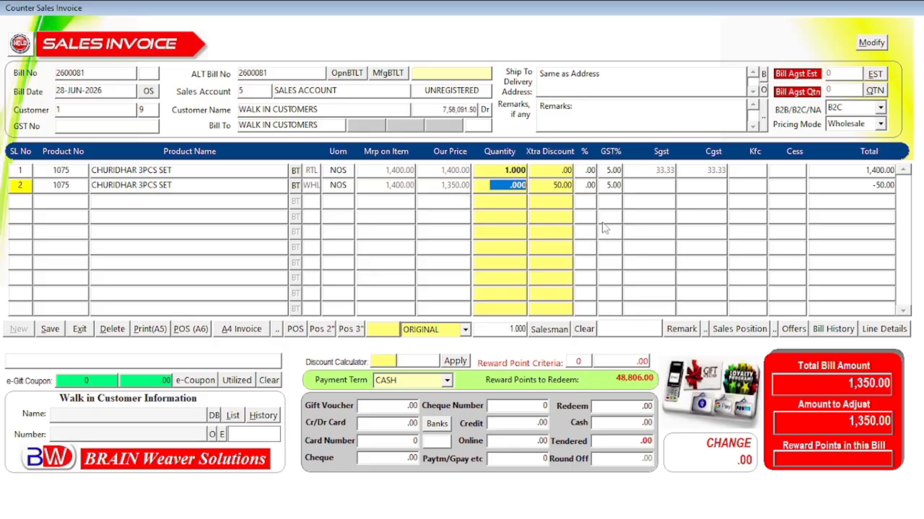
pyautogui.write('1')
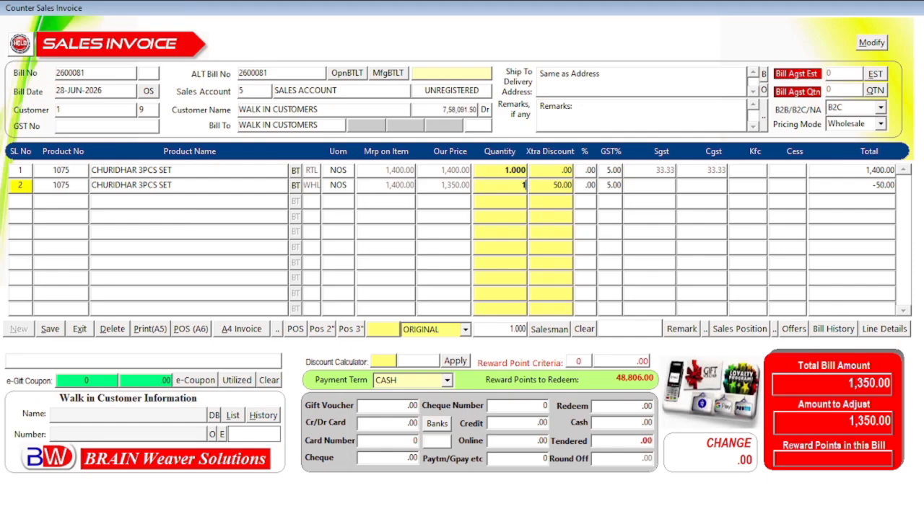
pyautogui.press('Return')
pyautogui.press('Return')
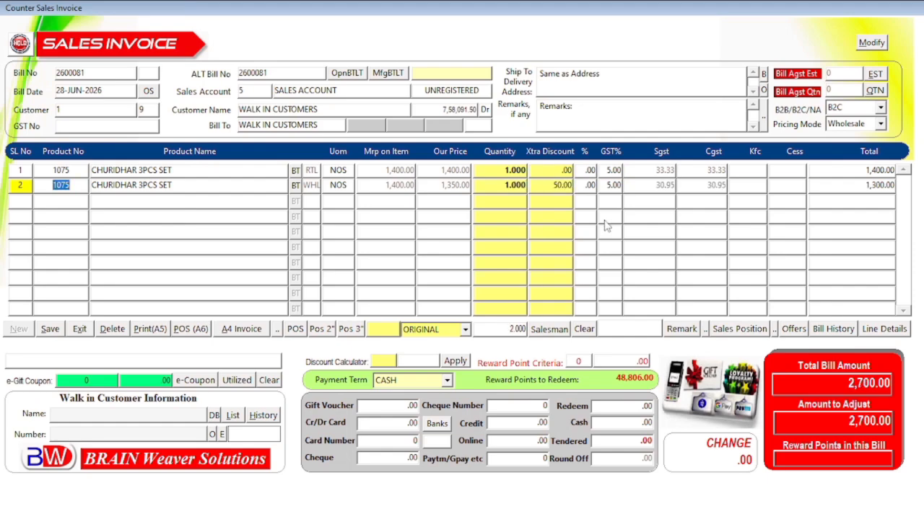
# View the available pricing modes and exit the sales invoice without saving
pyautogui.click(864, 126)
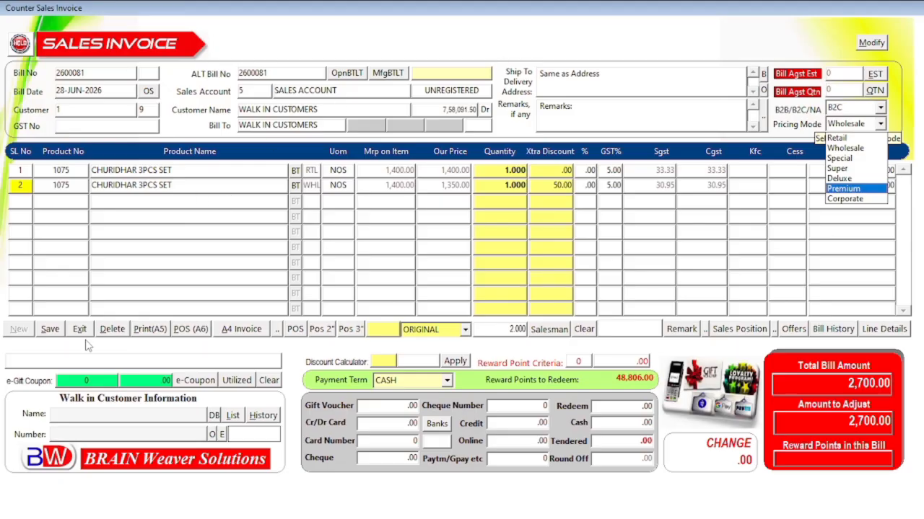
pyautogui.click(86, 337)
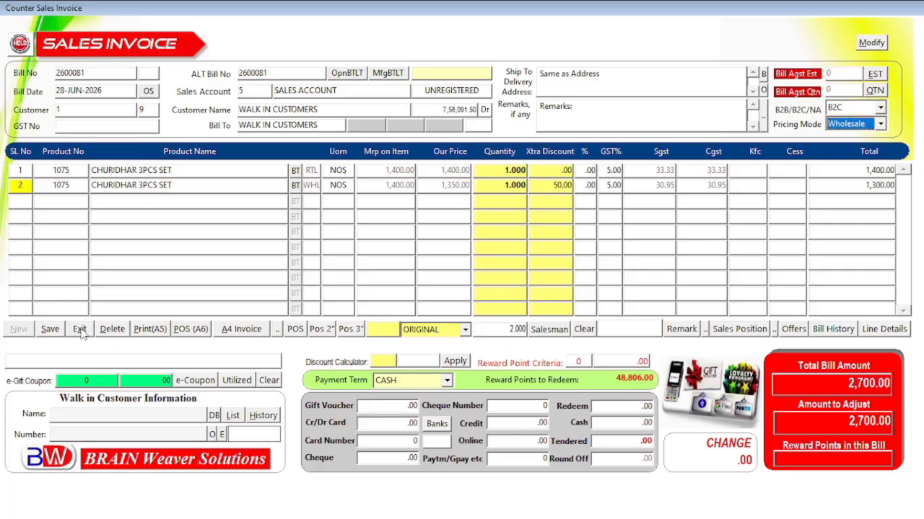
pyautogui.click(80, 330)
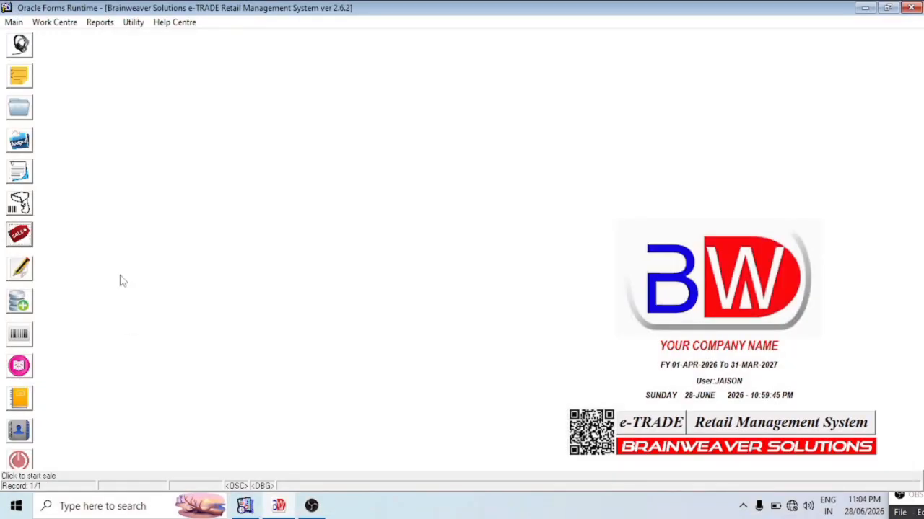
pyautogui.rightClick(94, 162)
pyautogui.moveTo(217, 328)
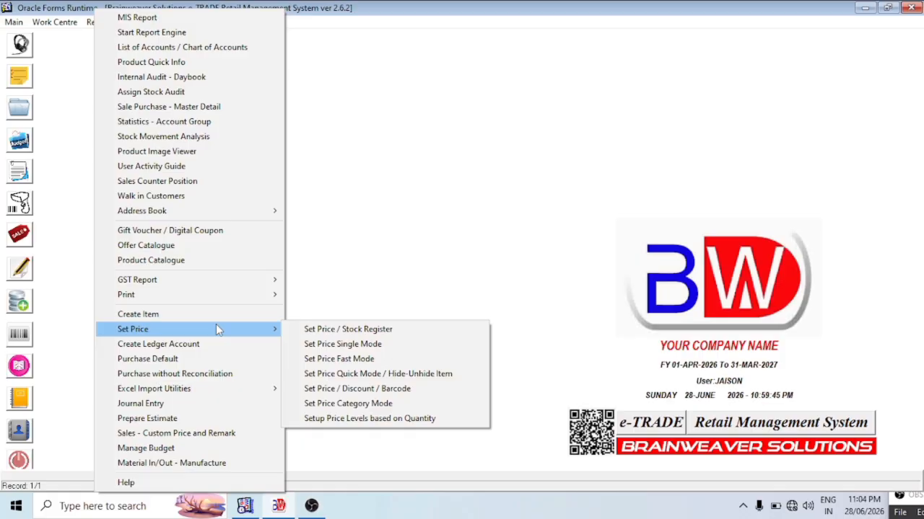
pyautogui.click(406, 141)
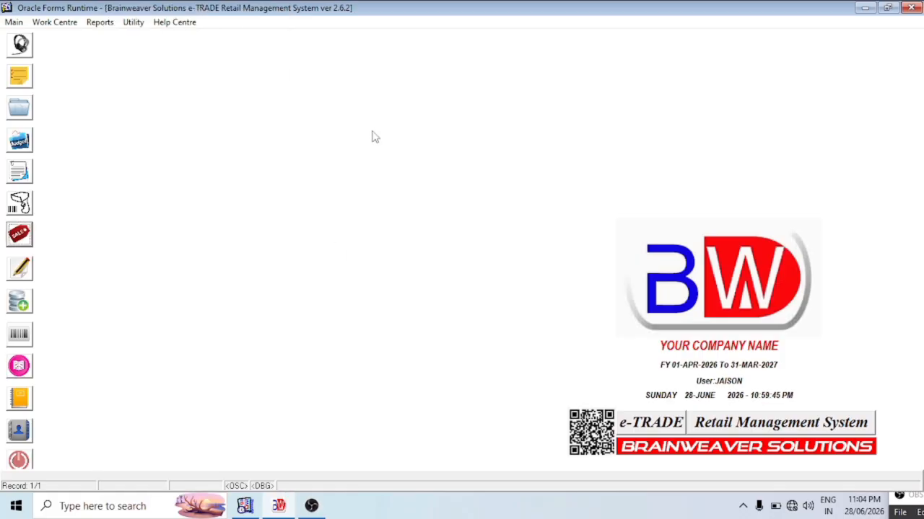
# Open the quantity-based price level setup and examine the quantity ranges and prices across Price Levels 1 to 3 for ELBOW 50-60
pyautogui.rightClick(141, 89)
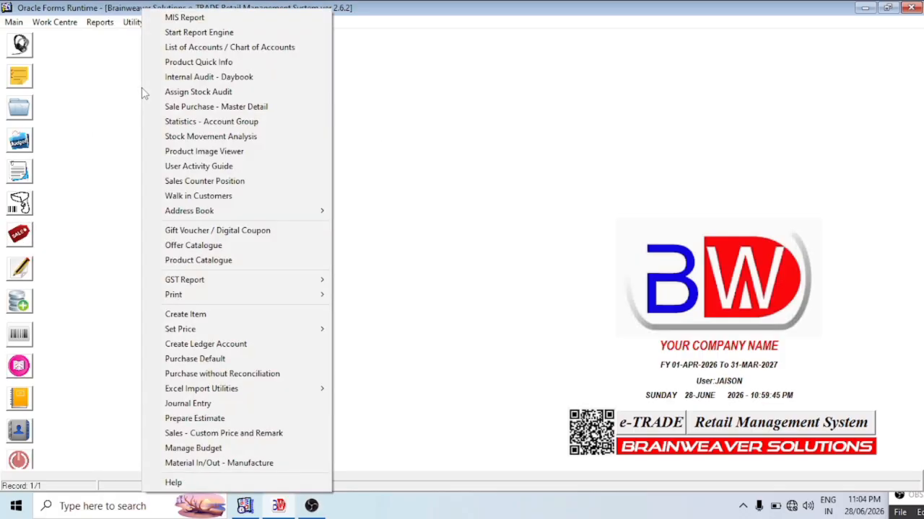
pyautogui.moveTo(252, 334)
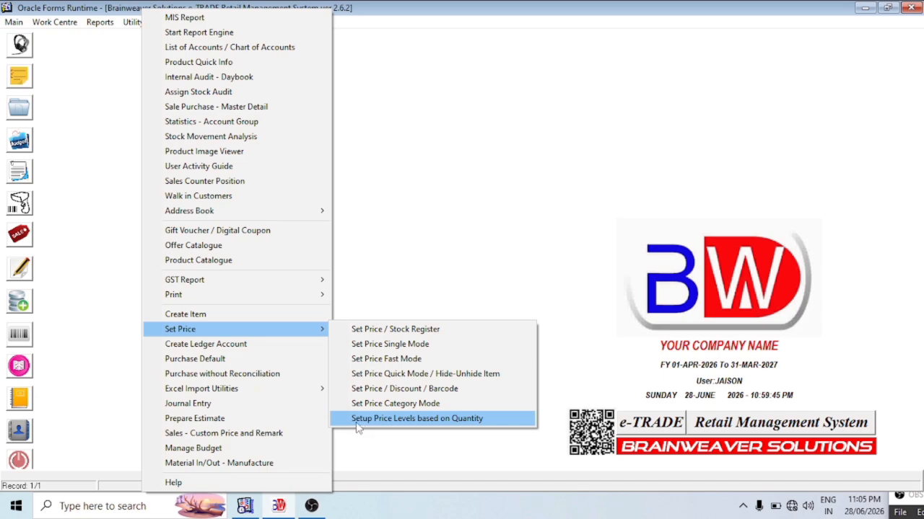
pyautogui.click(433, 419)
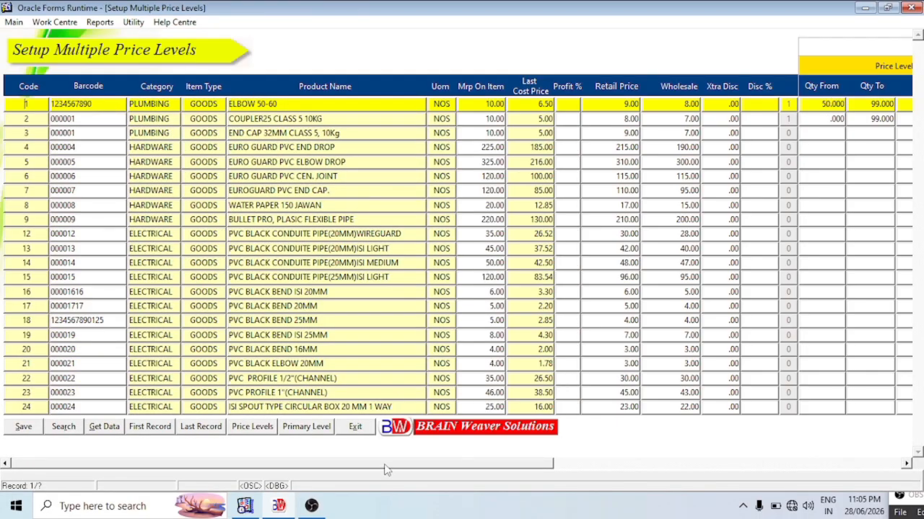
pyautogui.moveTo(385, 467)
pyautogui.mouseDown()
pyautogui.moveTo(397, 468)
pyautogui.moveTo(374, 467)
pyautogui.mouseUp()
pyautogui.moveTo(399, 468); pyautogui.dragTo(661, 465)
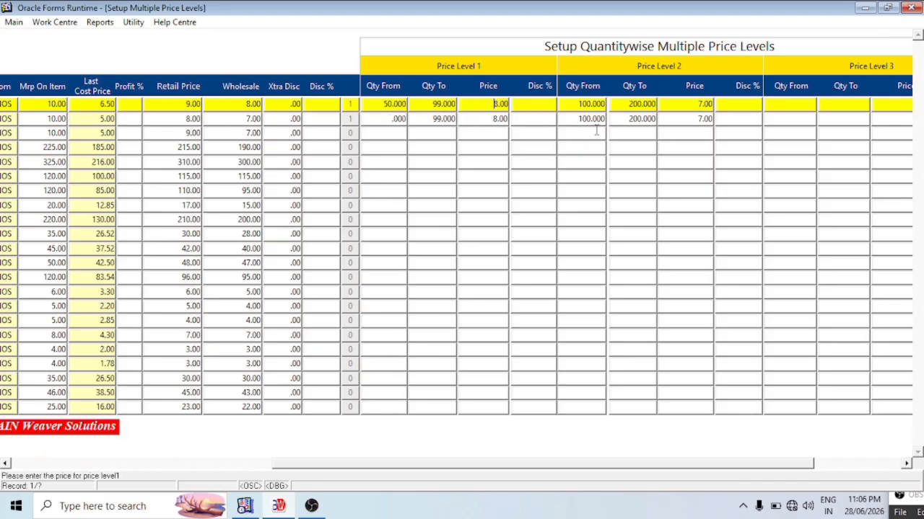
pyautogui.click(641, 104)
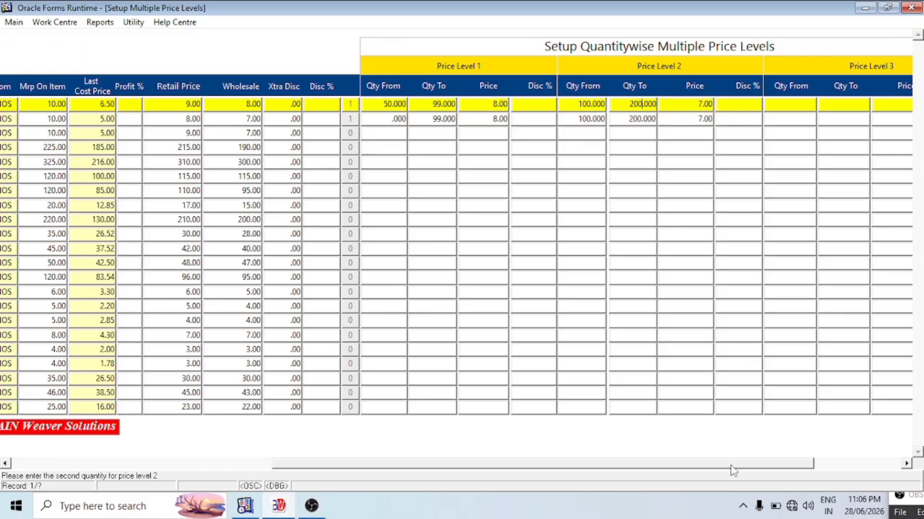
pyautogui.moveTo(732, 464); pyautogui.dragTo(808, 466)
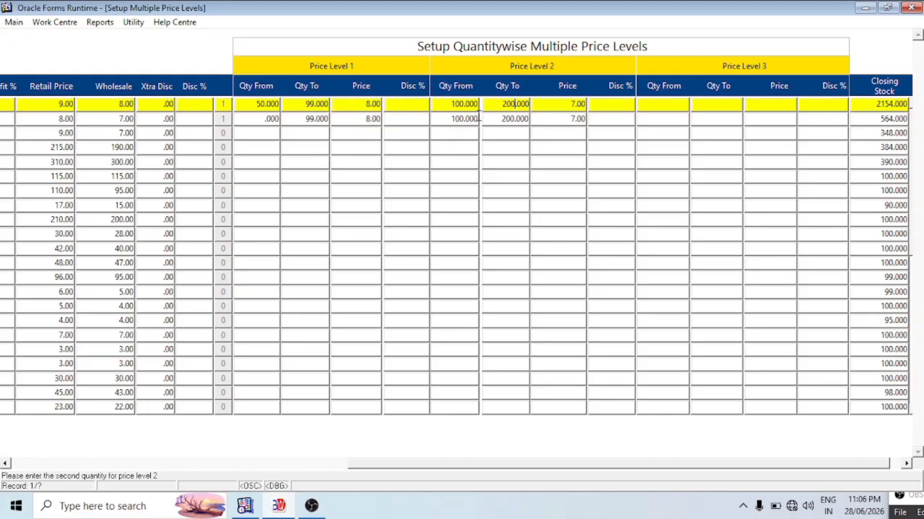
pyautogui.moveTo(682, 469); pyautogui.dragTo(315, 475)
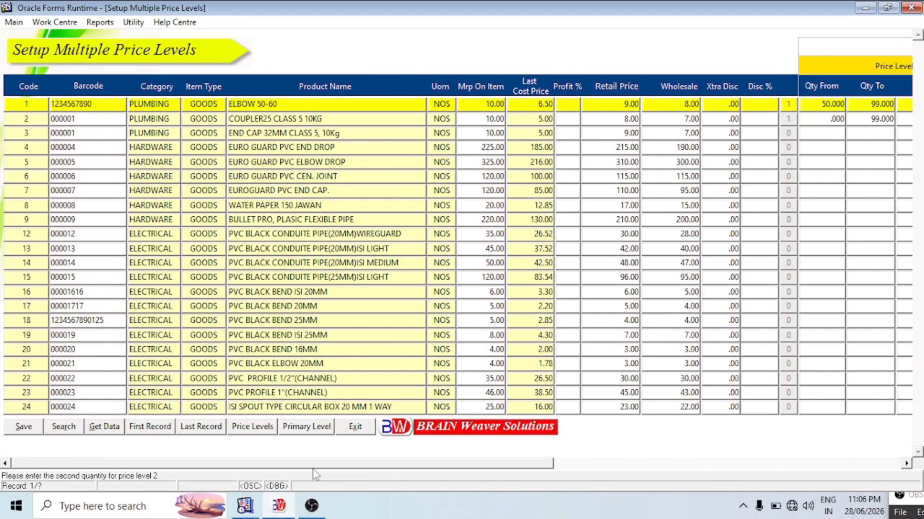
# Open the primary level price modes and view the profit percentages of SPECIAL, SUPER and CORPORATE
pyautogui.click(315, 431)
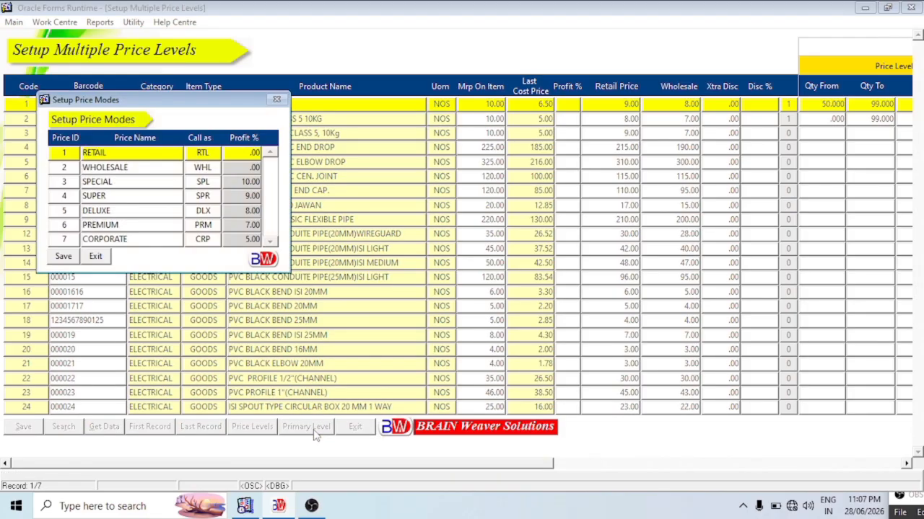
pyautogui.click(235, 183)
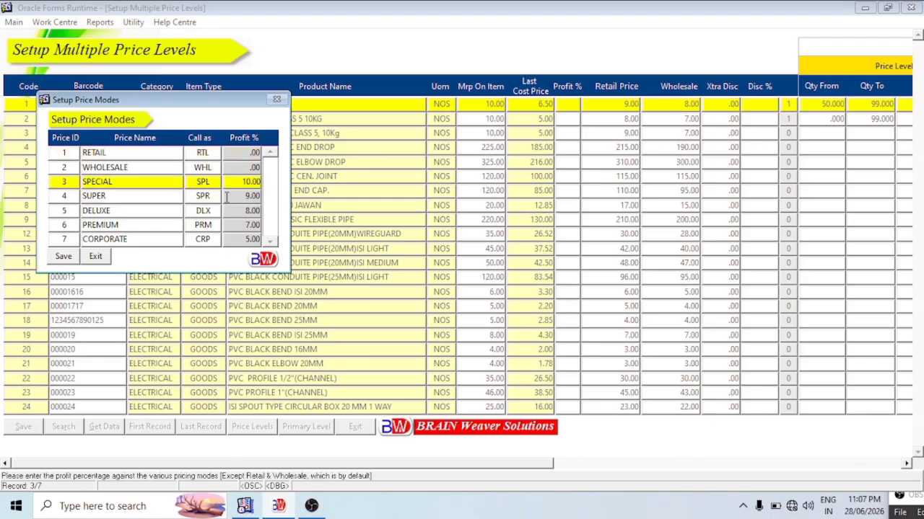
pyautogui.click(228, 196)
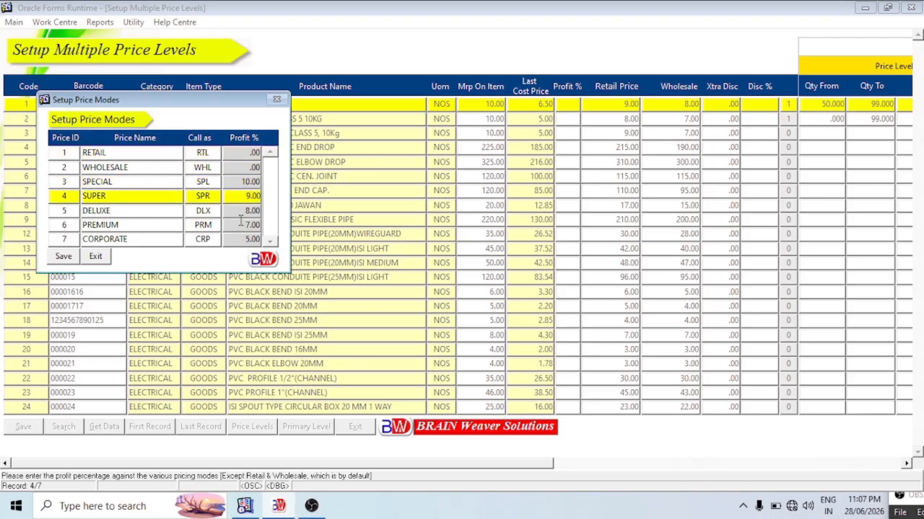
pyautogui.click(249, 240)
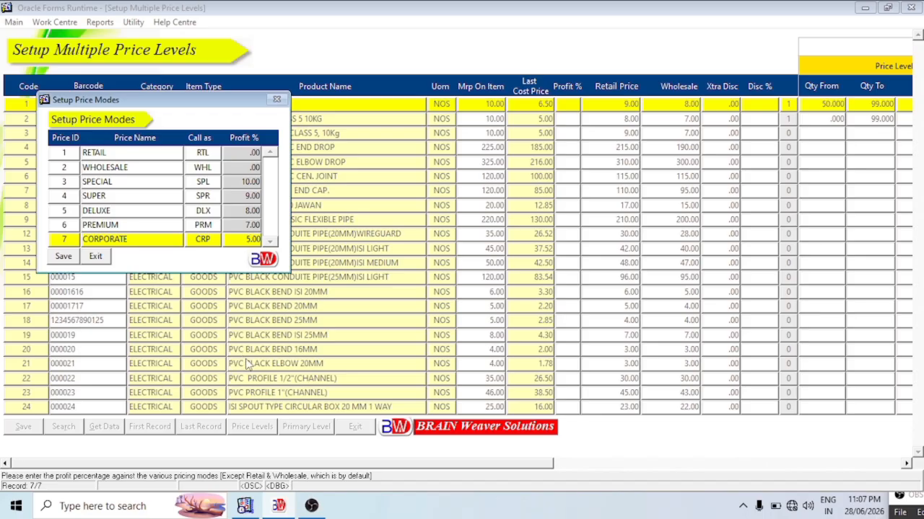
# Examine the SPECIAL price mode's name and profit percentage
pyautogui.click(239, 181)
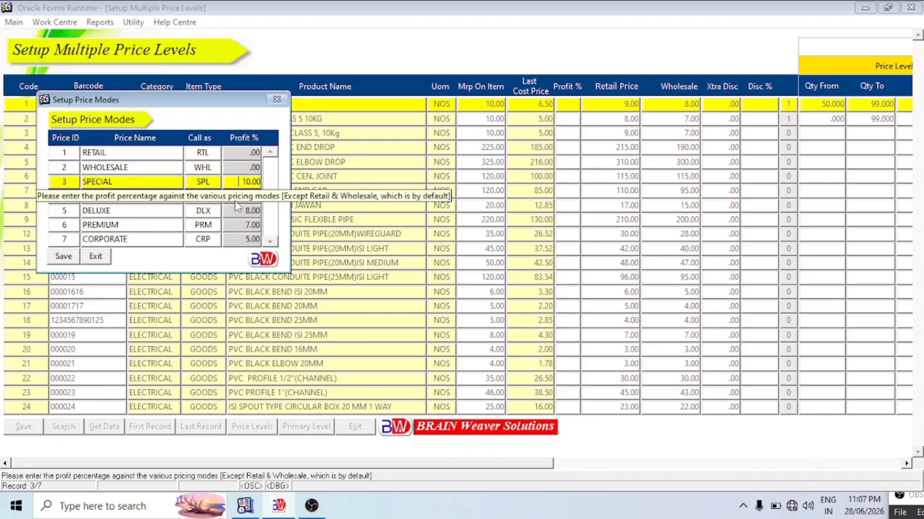
pyautogui.click(109, 186)
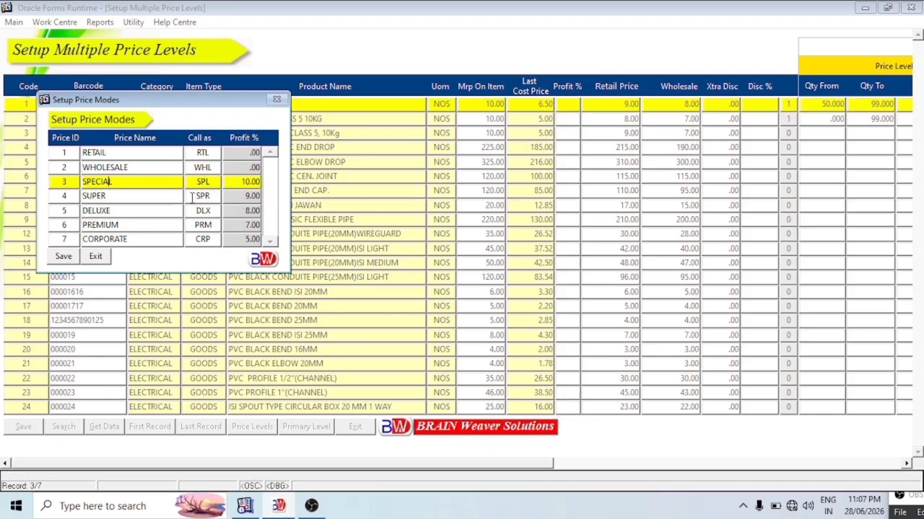
pyautogui.click(241, 182)
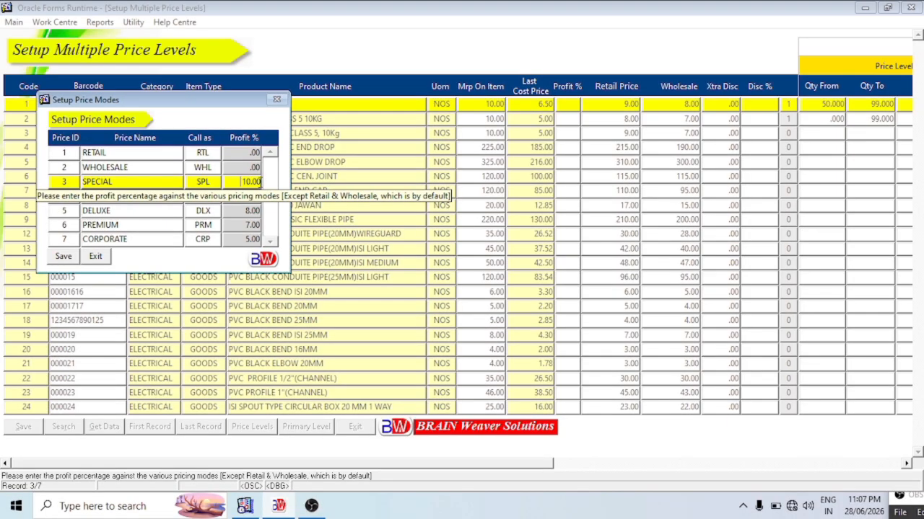
pyautogui.doubleClick(241, 182)
pyautogui.moveTo(252, 183); pyautogui.dragTo(274, 185)
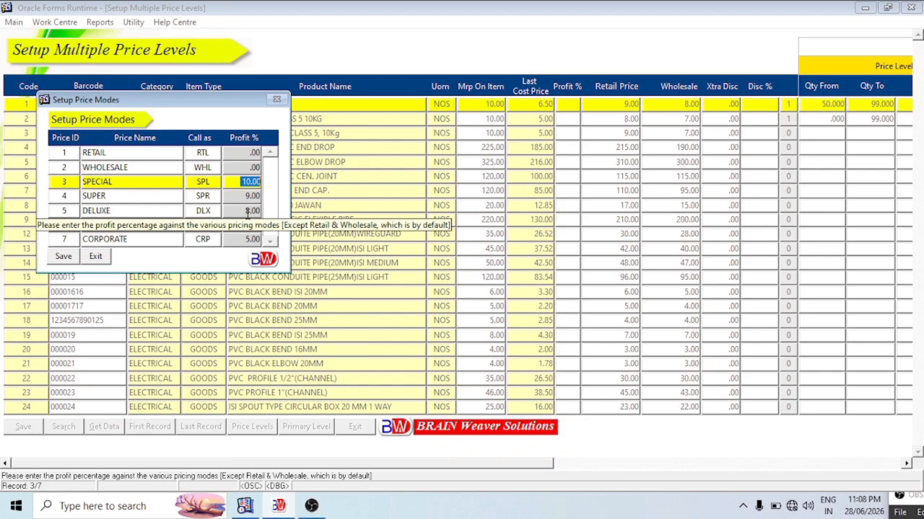
# Review the profit percentages of the SUPER and CORPORATE price modes, and exit the price mode and price level setups without saving
pyautogui.click(134, 198)
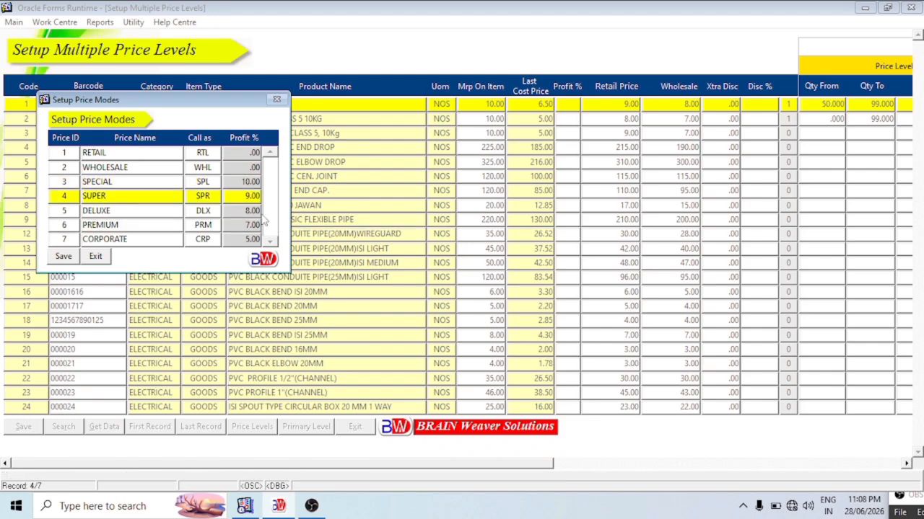
pyautogui.click(247, 197)
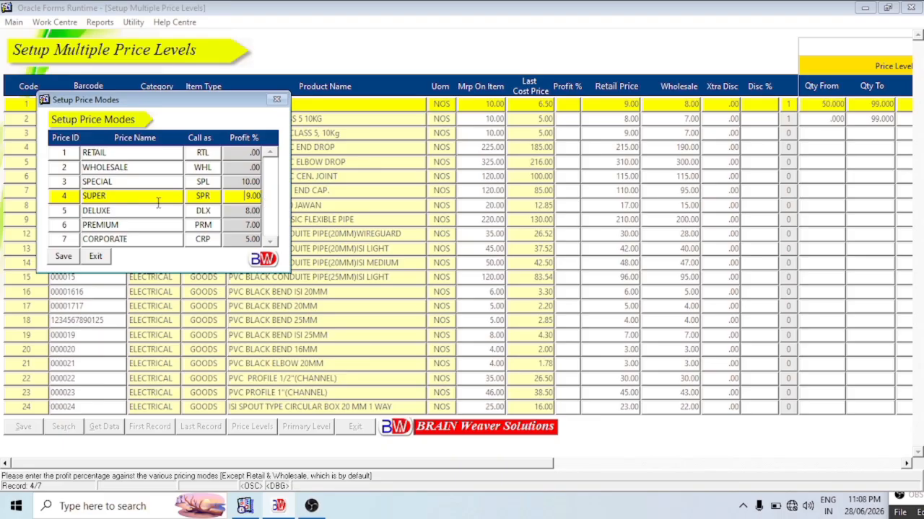
pyautogui.moveTo(244, 196); pyautogui.dragTo(261, 195)
pyautogui.click(246, 240)
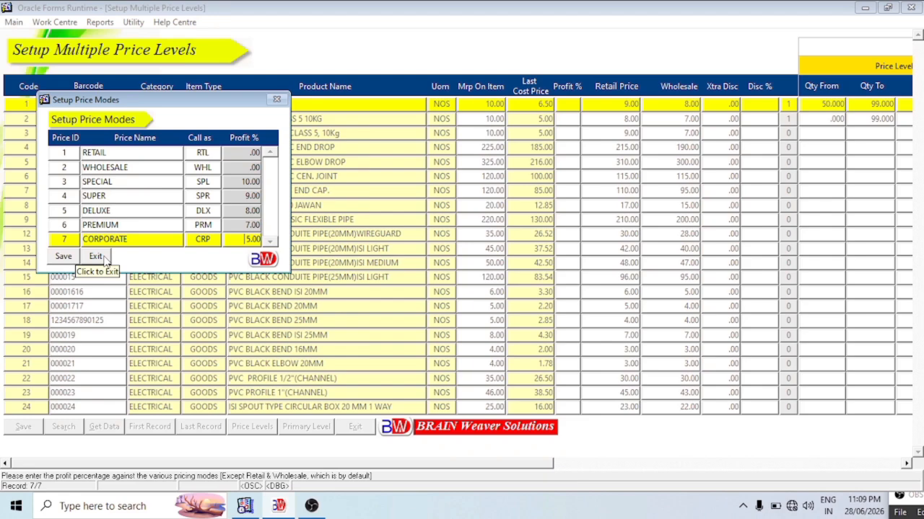
pyautogui.click(103, 259)
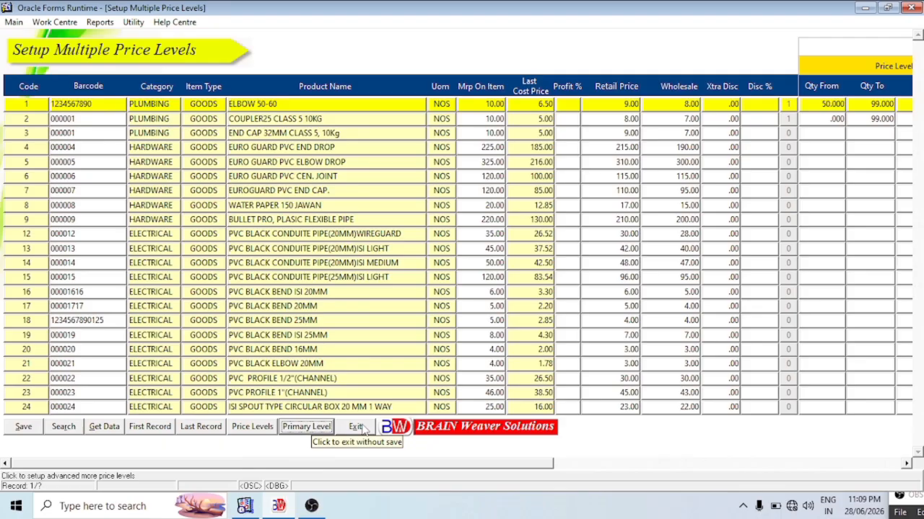
pyautogui.click(353, 428)
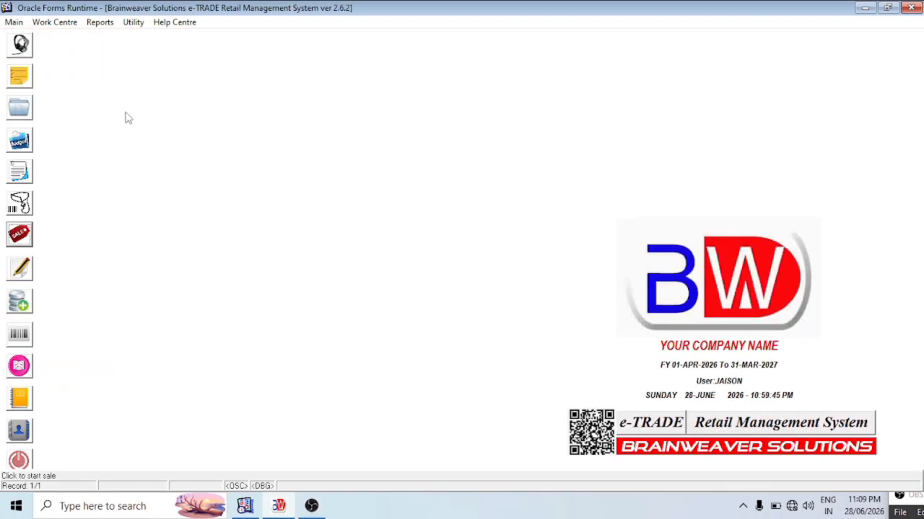
pyautogui.rightClick(78, 54)
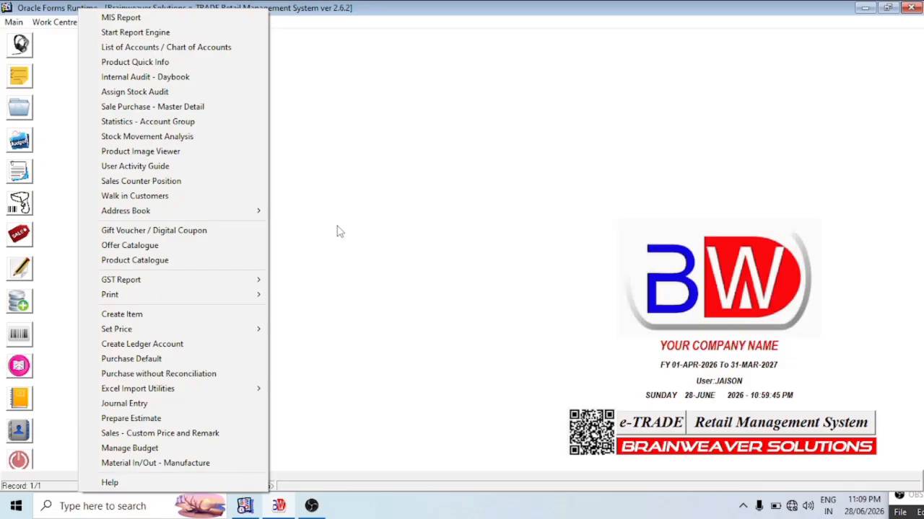
pyautogui.click(915, 508)
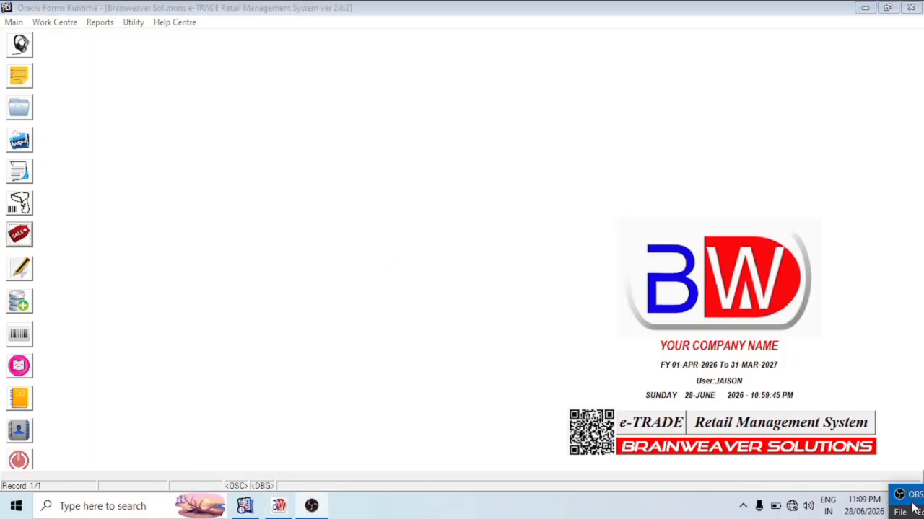